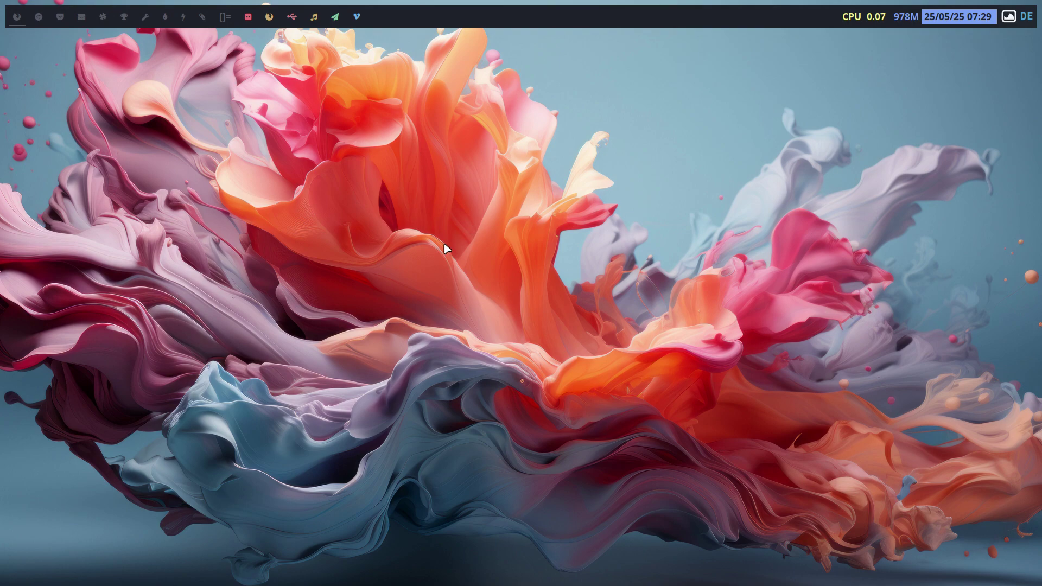
Step: Run neofetch in a terminal, highlight the kernel version, then close the terminal
key(super+Return)
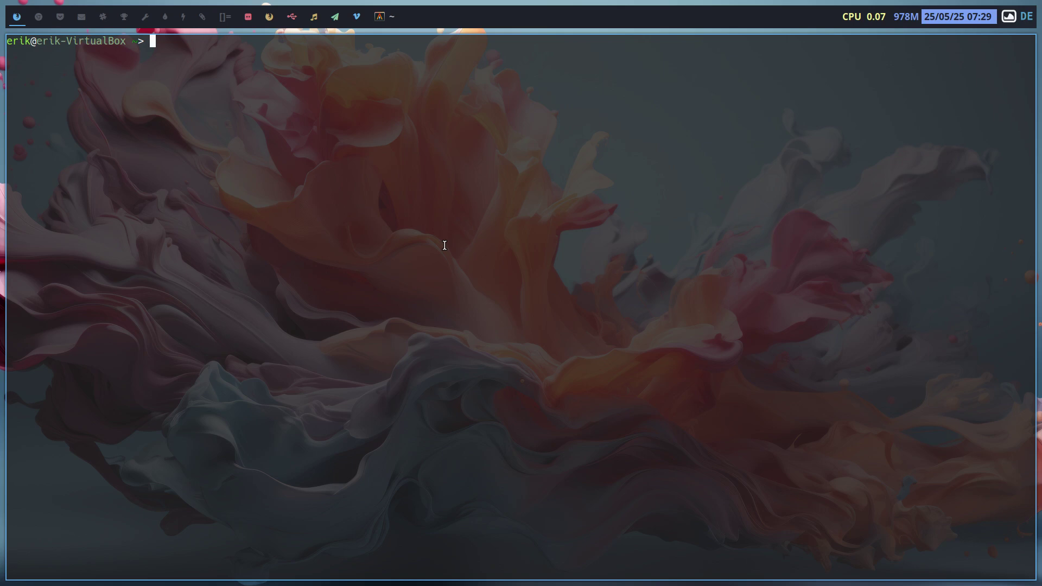
text(neo)
key(Return)
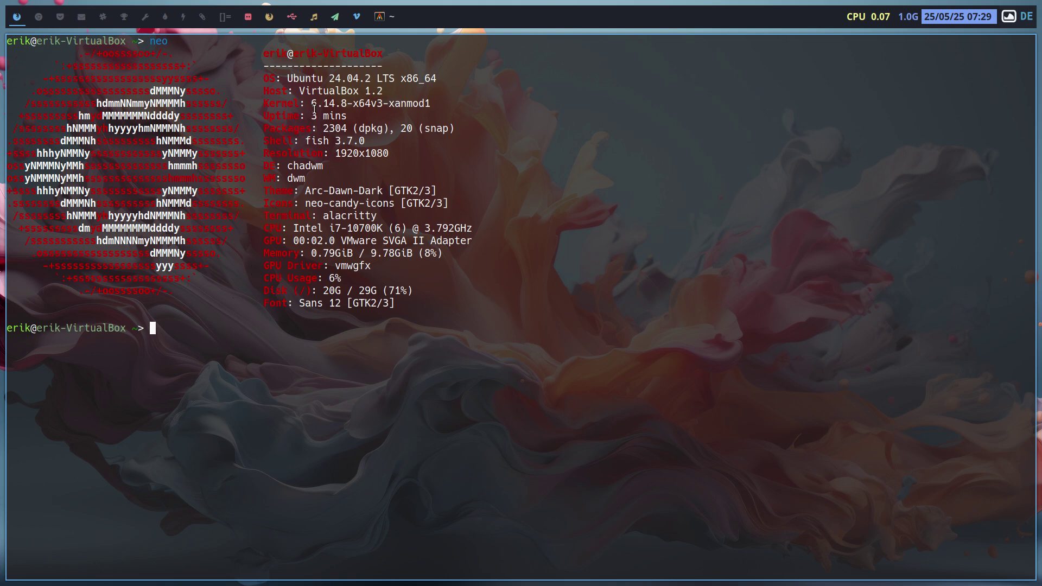
drag(310, 104, 434, 104)
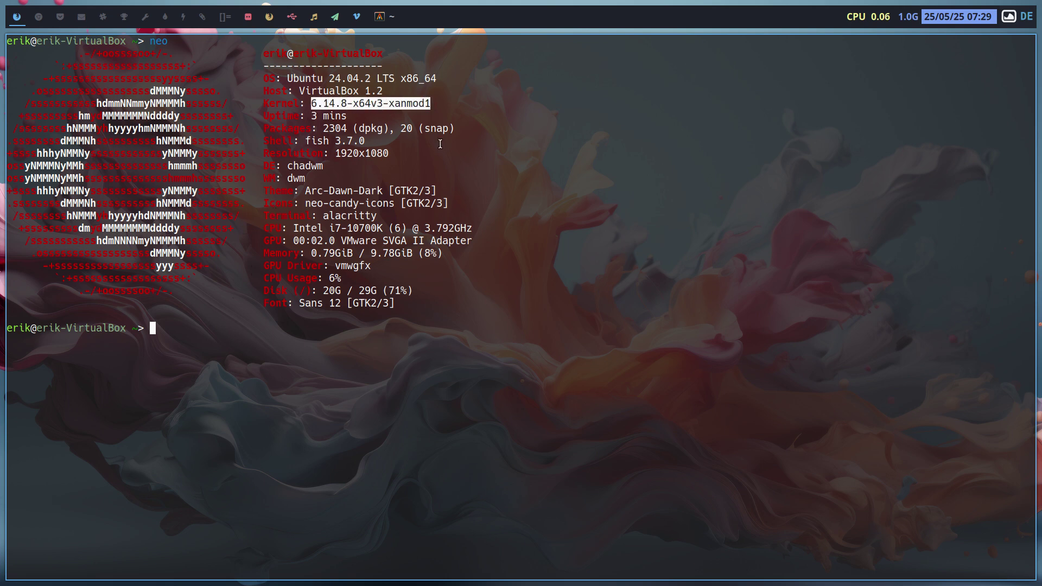
key(super+q)
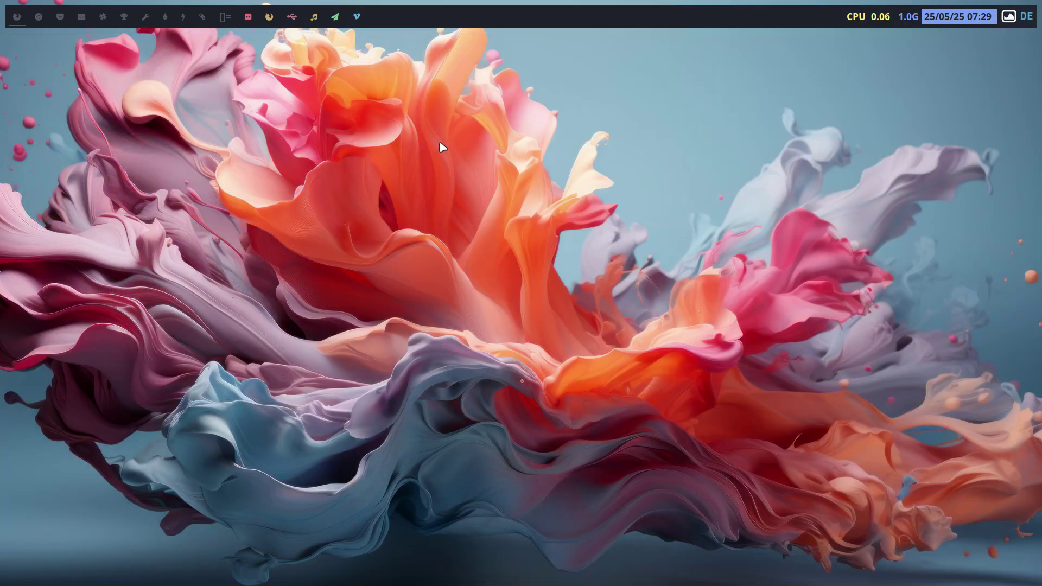
Step: Open DATA/arcolinux-nemesis in Thunar and briefly select its files and folders
key(super+shift+Return)
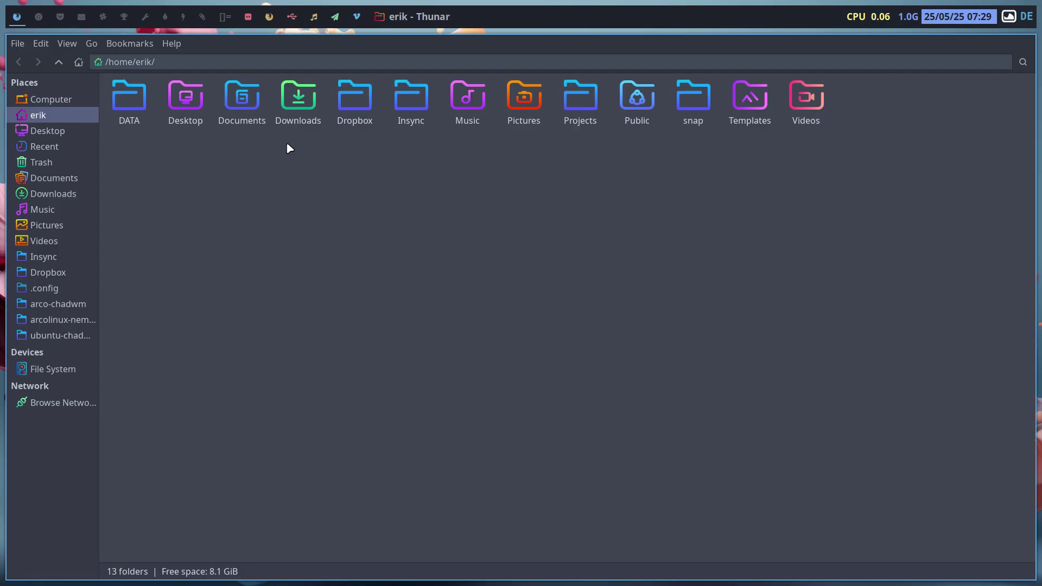
double_click(143, 103)
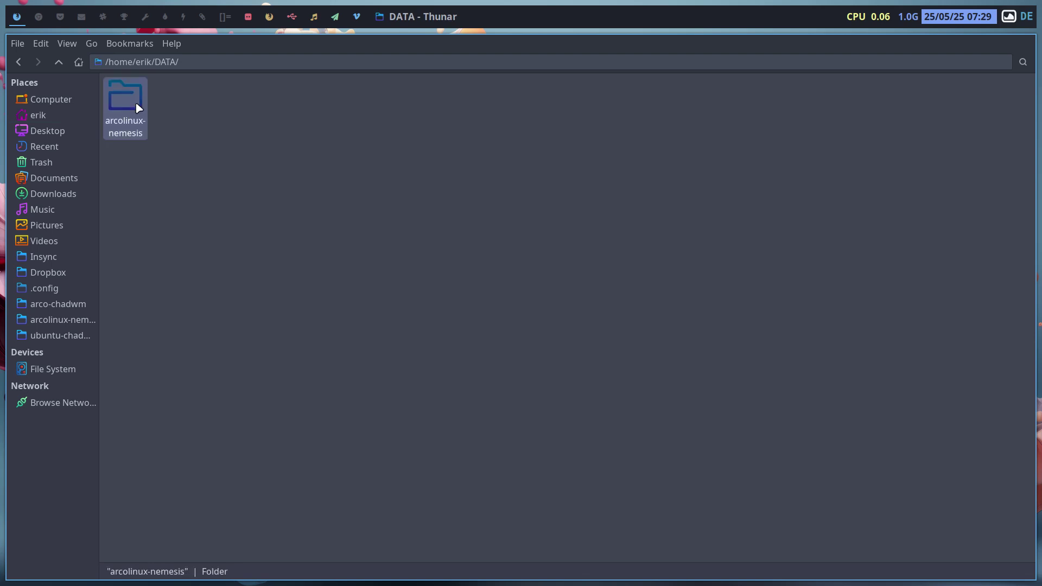
double_click(138, 108)
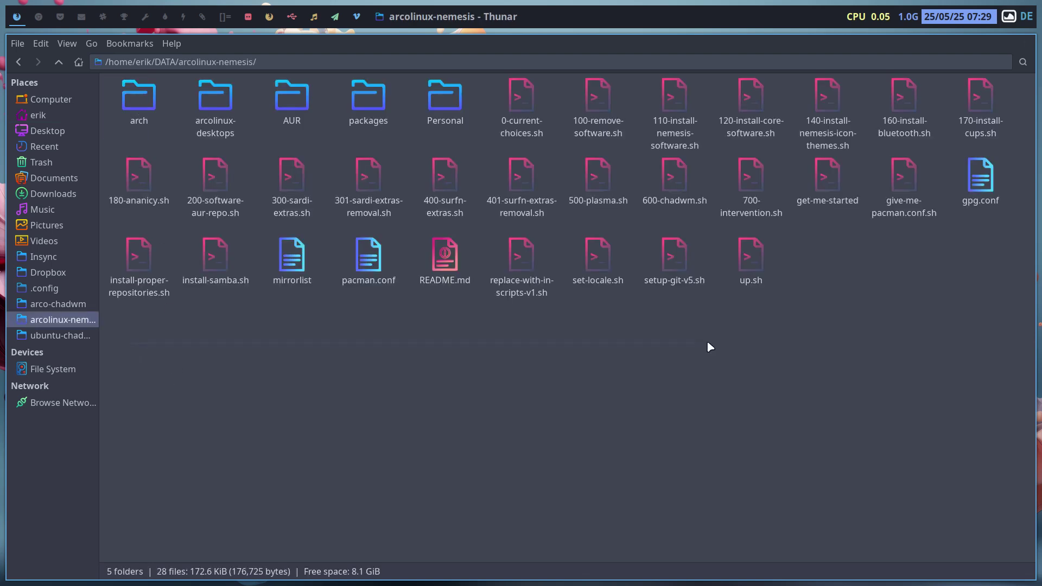
drag(707, 345, 1007, 105)
click(878, 347)
double_click(445, 255)
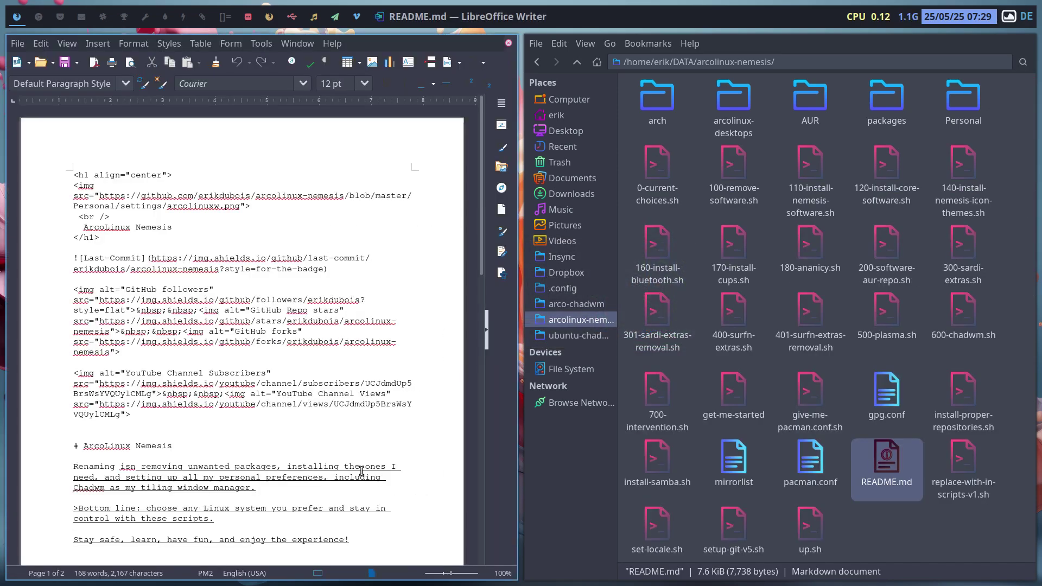
key(super+q)
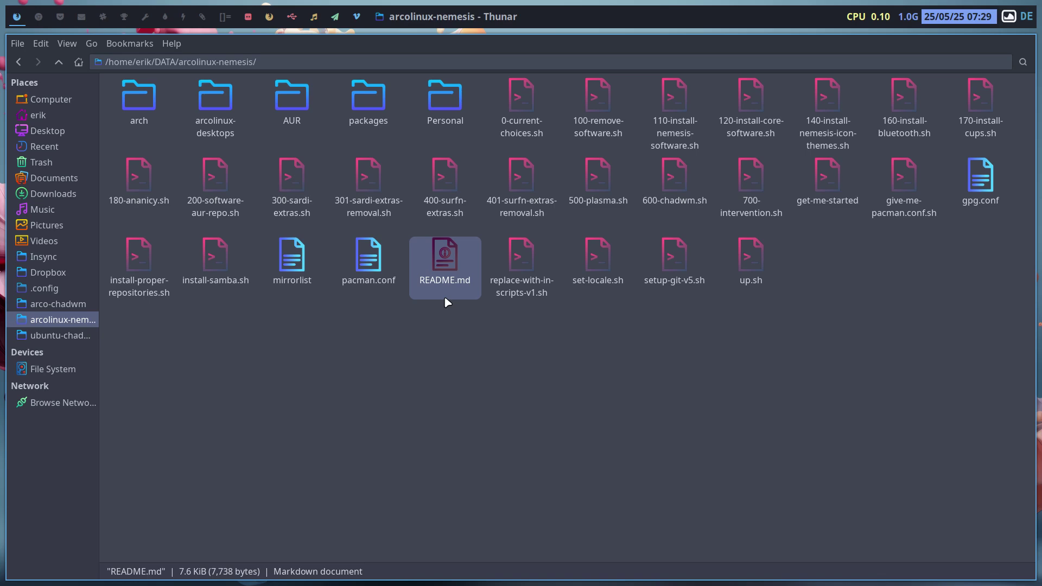
Step: Navigate to the Personal/settings/voyage-of-chadwm folder
double_click(444, 98)
double_click(140, 104)
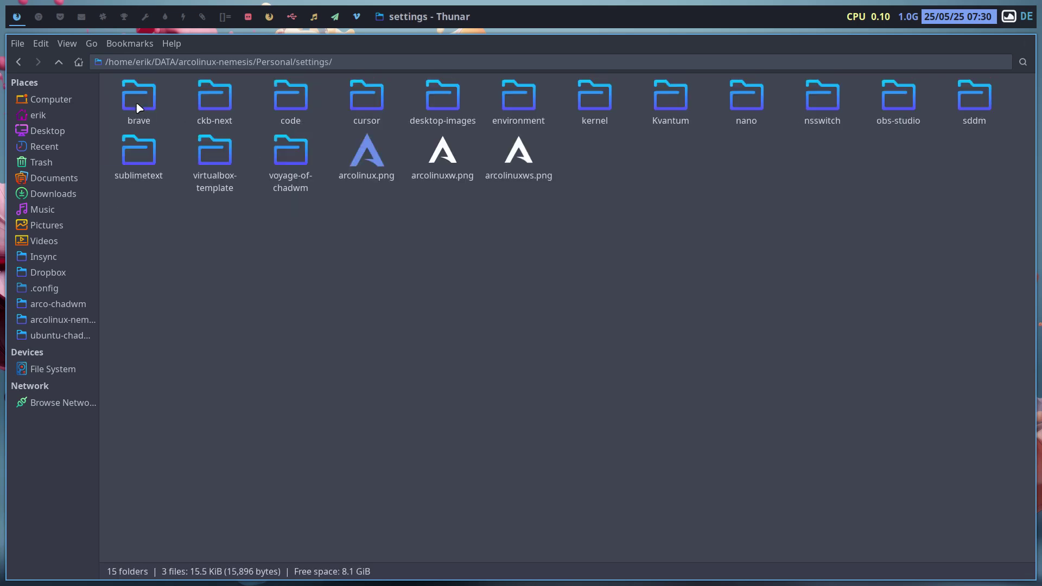
click(286, 165)
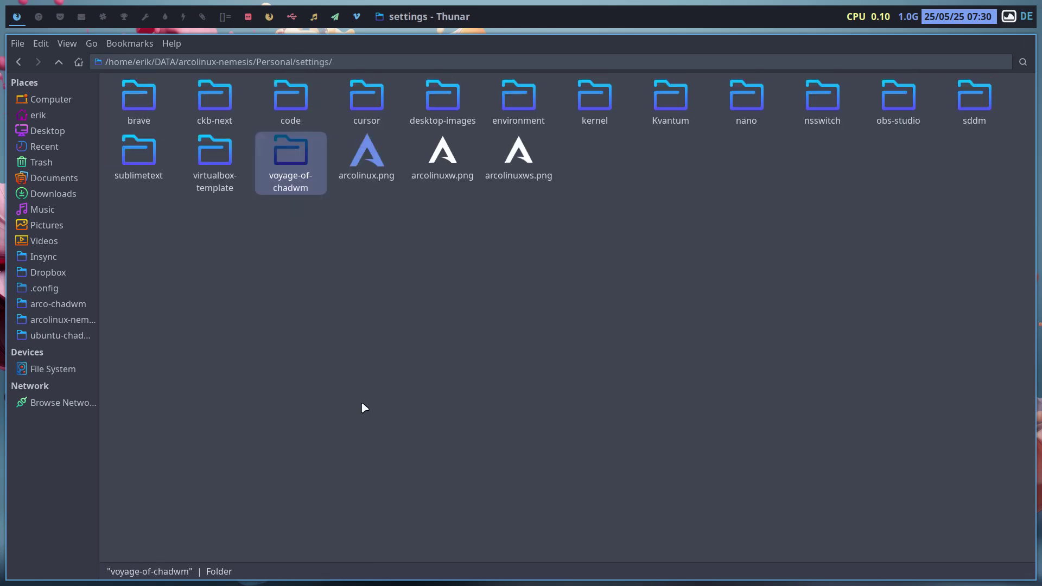
double_click(287, 159)
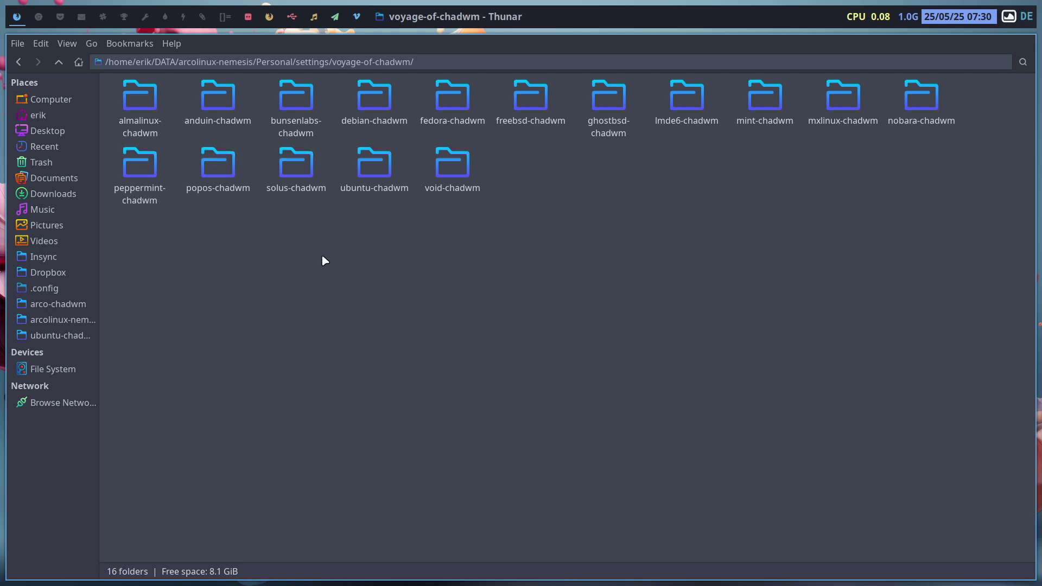
Step: Select the ubuntu-chadwm and mint-chadwm folders and compare them in Meld
click(361, 186)
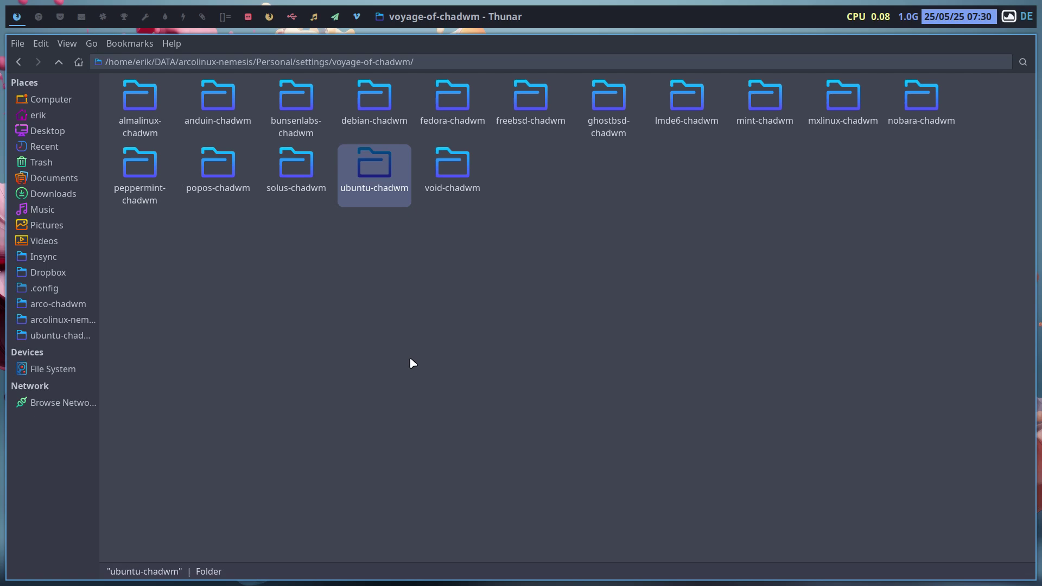
ctrl+click(765, 100)
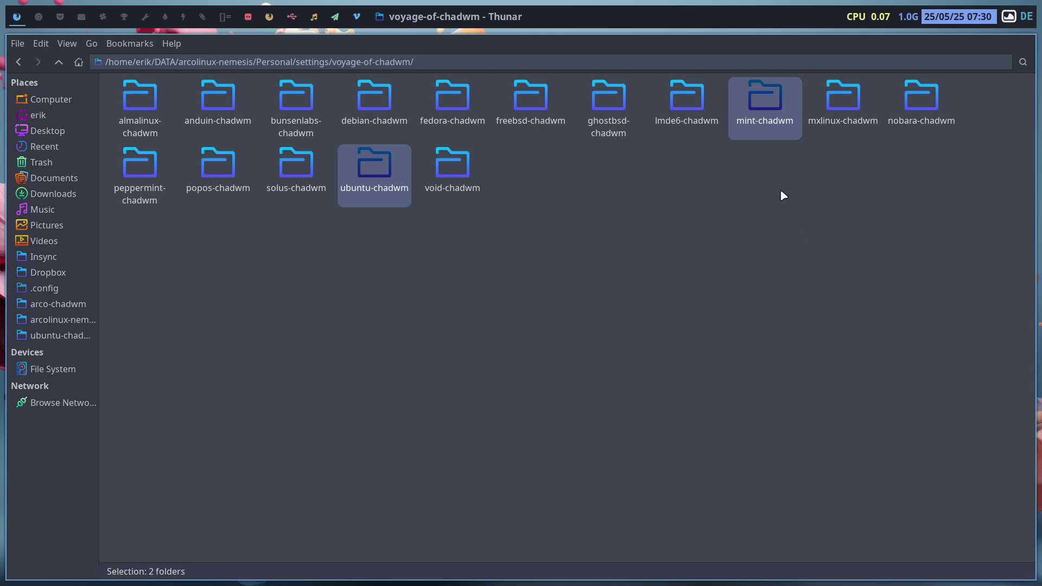
right_click(762, 104)
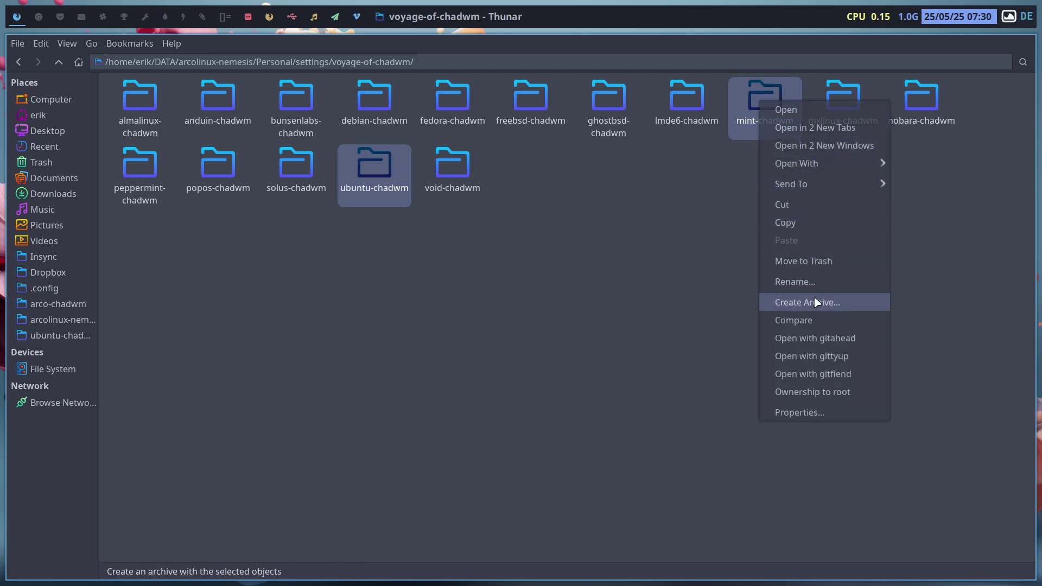
click(815, 319)
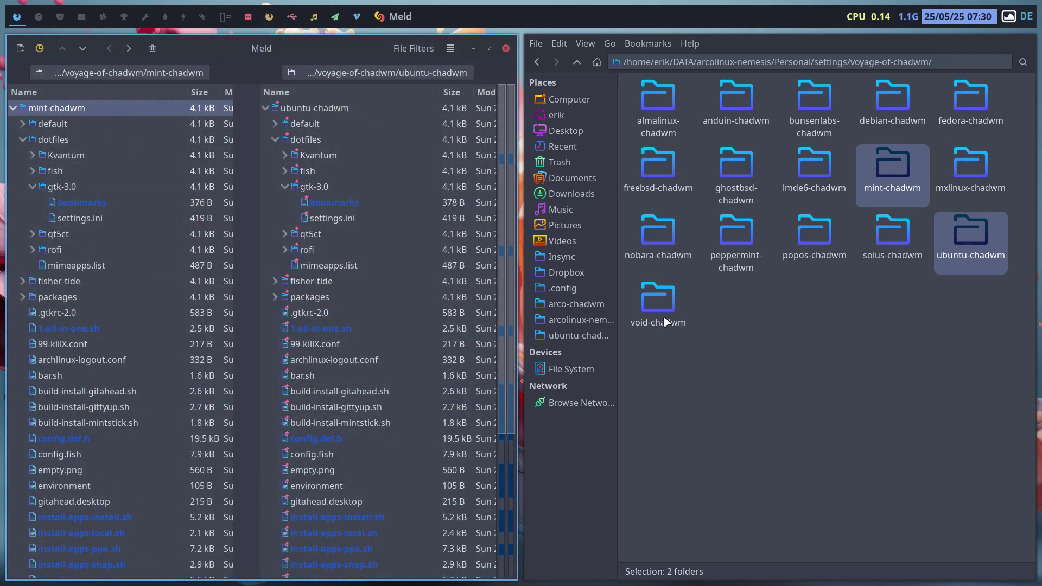
Step: Uncheck the Same filter and browse the remaining differing files in the ubuntu tree
click(410, 50)
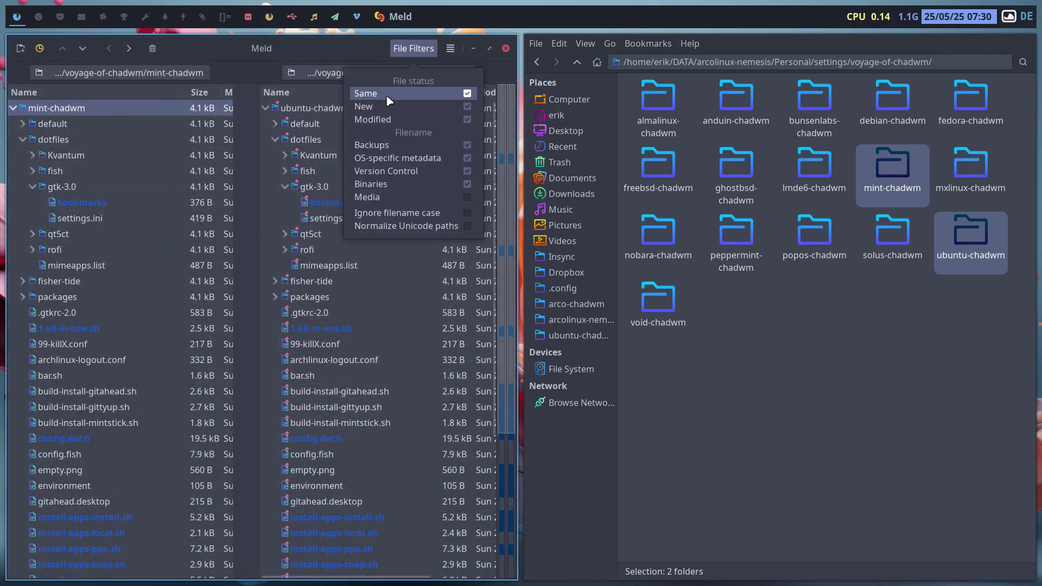
click(465, 93)
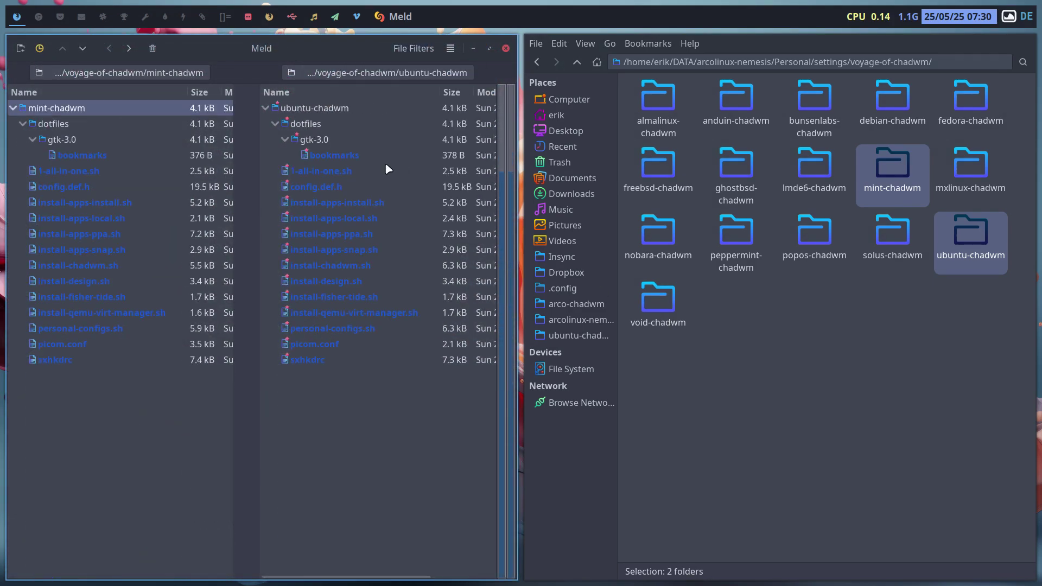
click(344, 156)
click(348, 171)
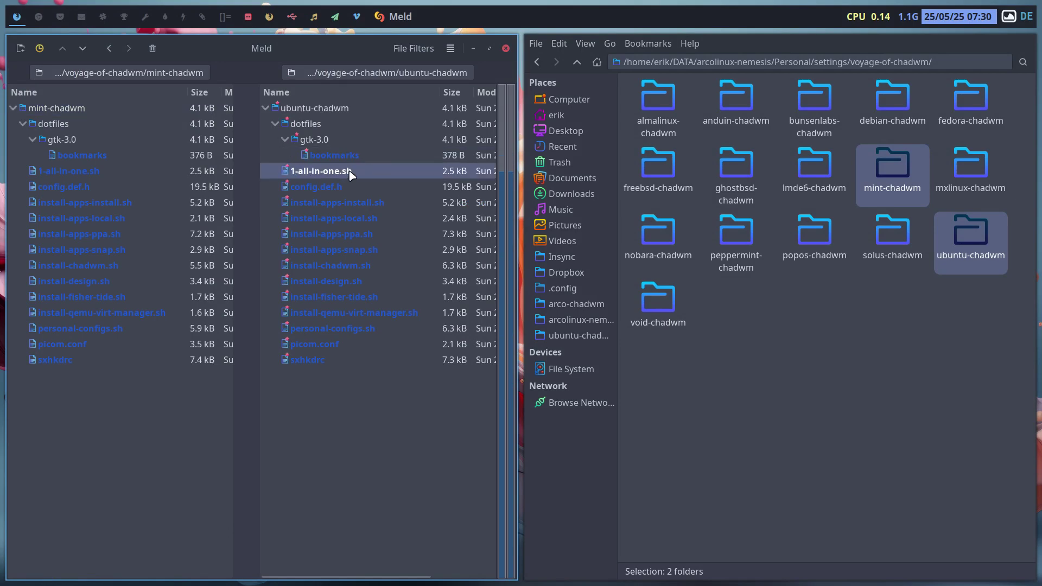
click(343, 239)
Step: Open the install-apps-install.sh comparison fullscreen and inspect the differing chromium lines
double_click(341, 207)
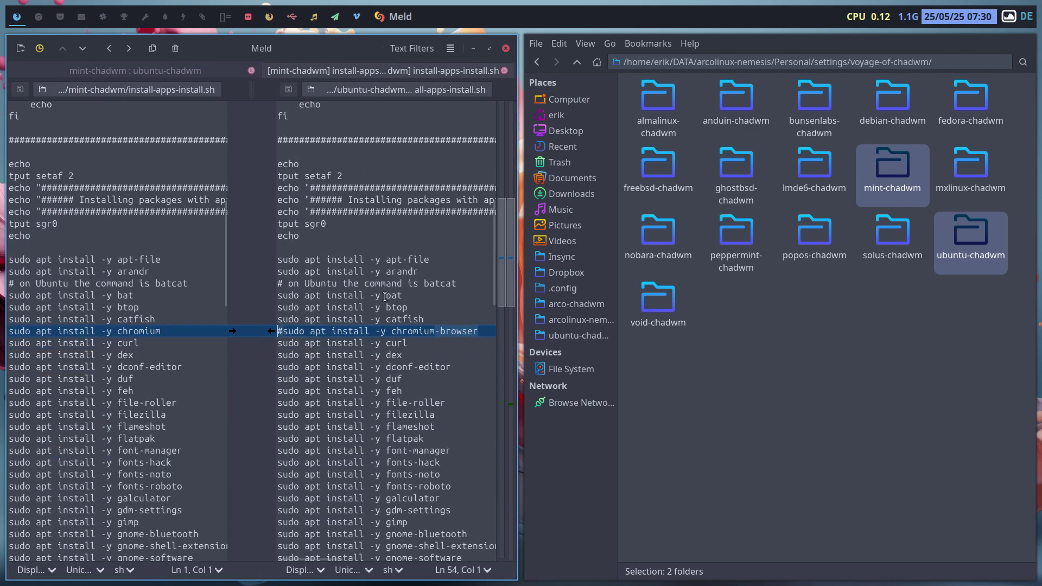
key(super+f)
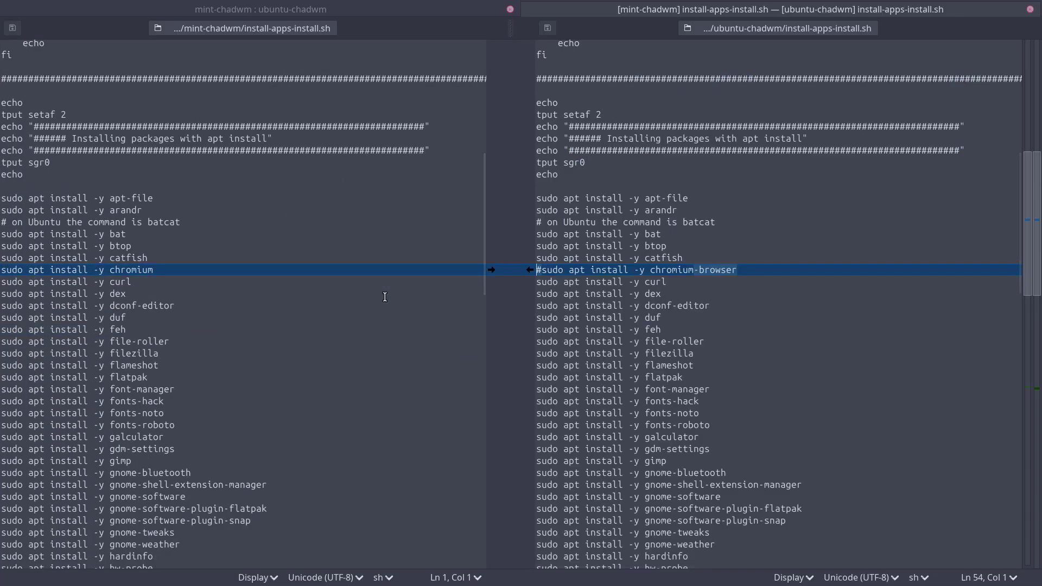
click(151, 270)
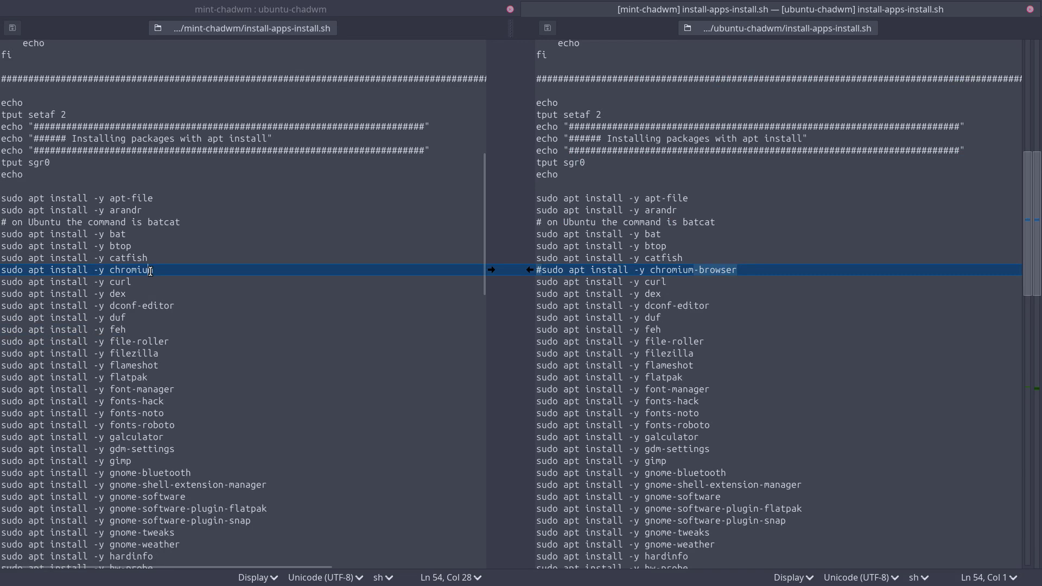
click(740, 270)
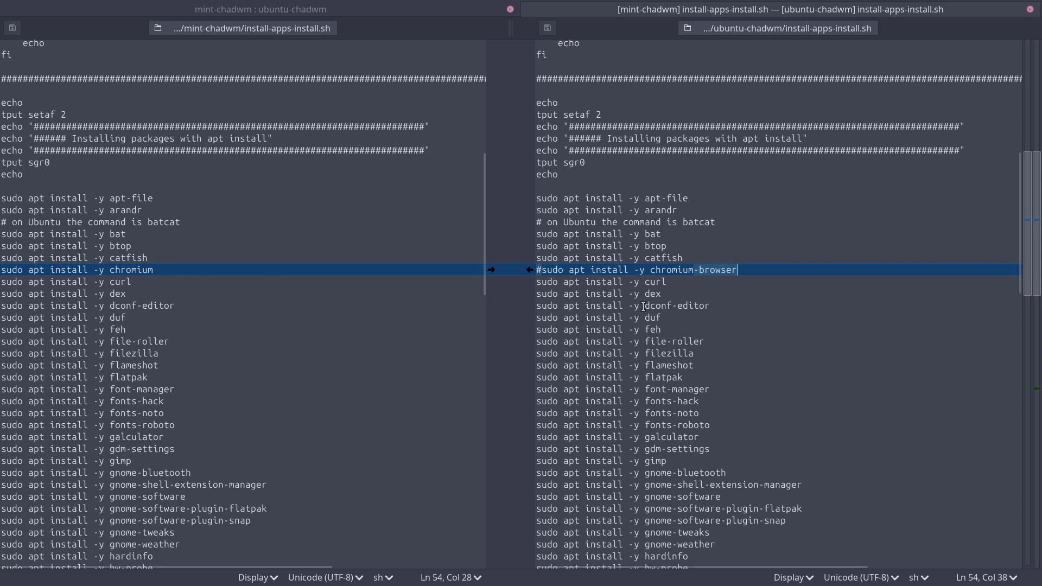
Step: Switch to the install-apps-local.sh diff and highlight the ubuntu file's mintstick package path
click(1029, 10)
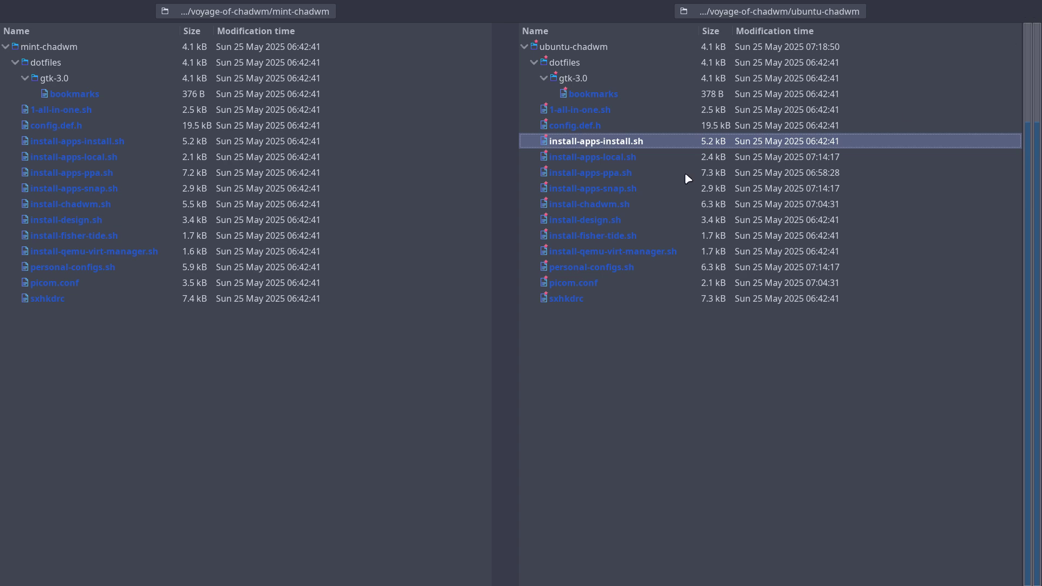
double_click(608, 158)
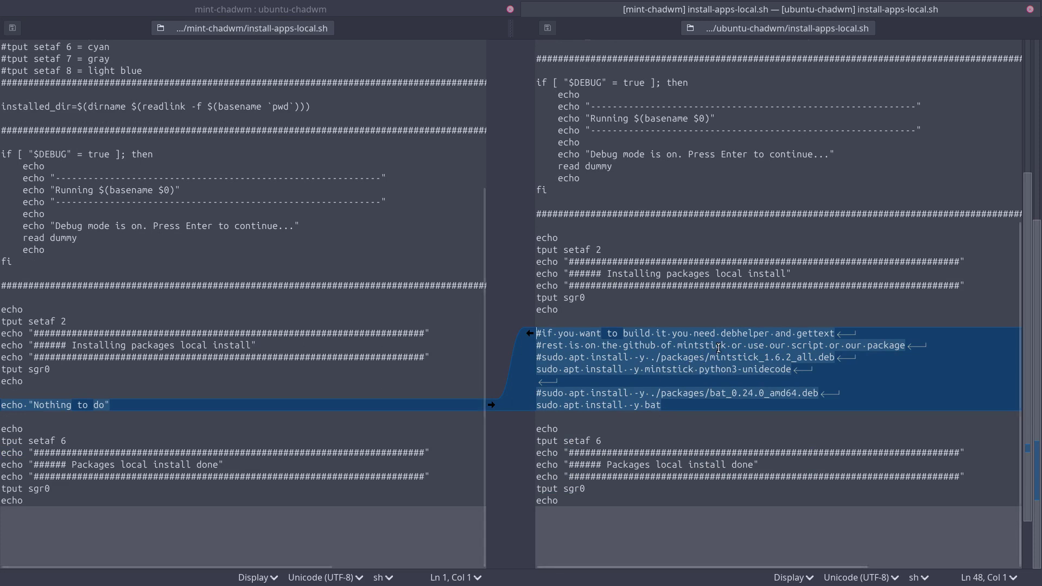
drag(705, 357, 758, 357)
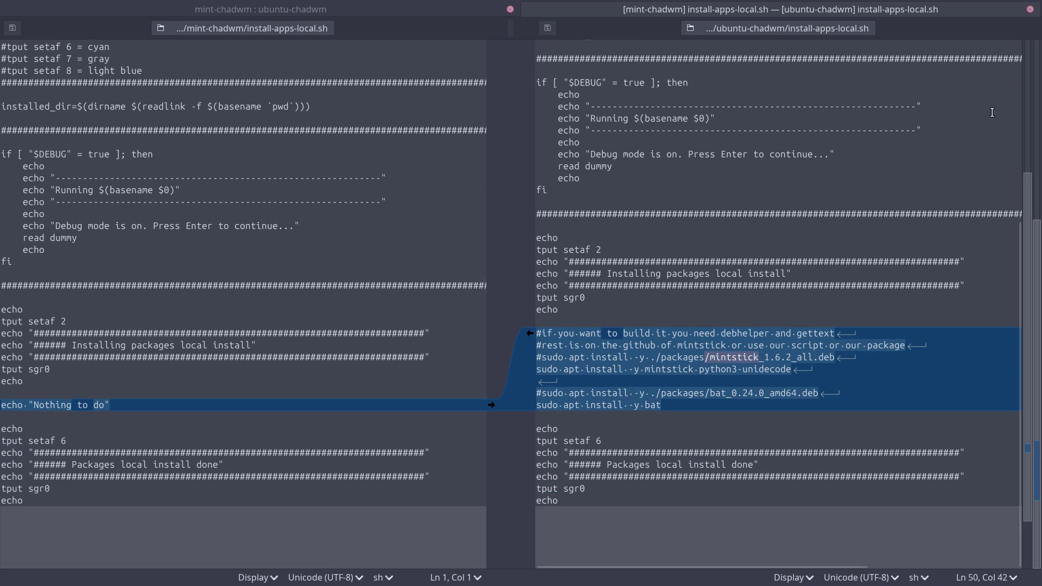
Step: Close that file comparison, leave fullscreen, and select sxhkdrc in the ubuntu tree
click(1030, 9)
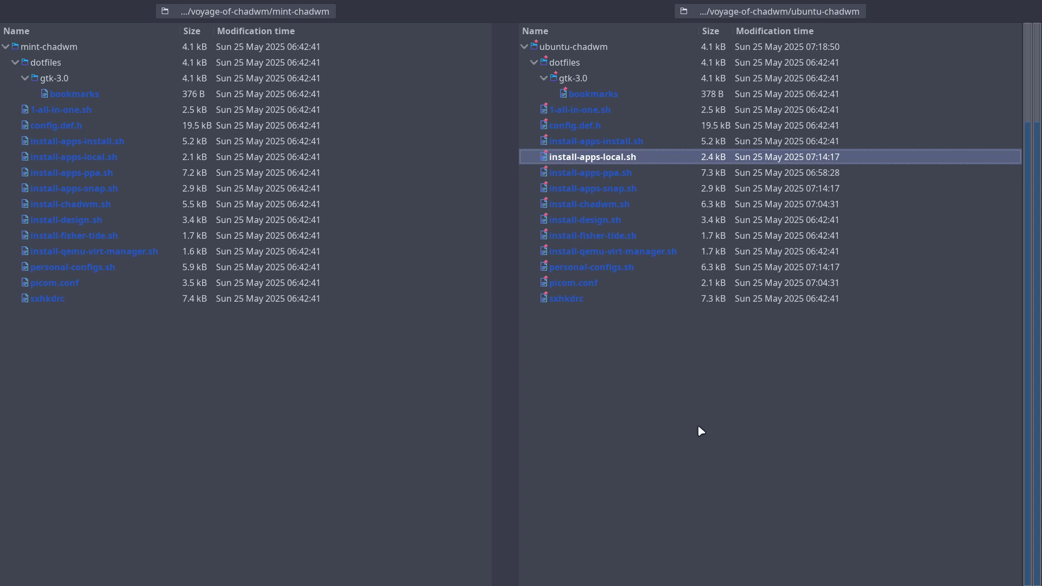
key(super+f)
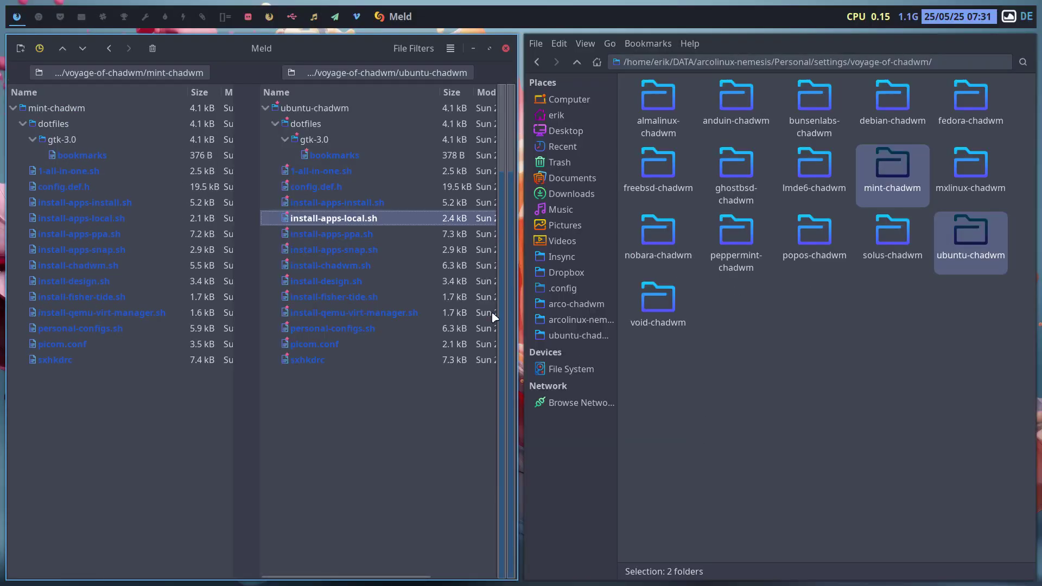
click(350, 365)
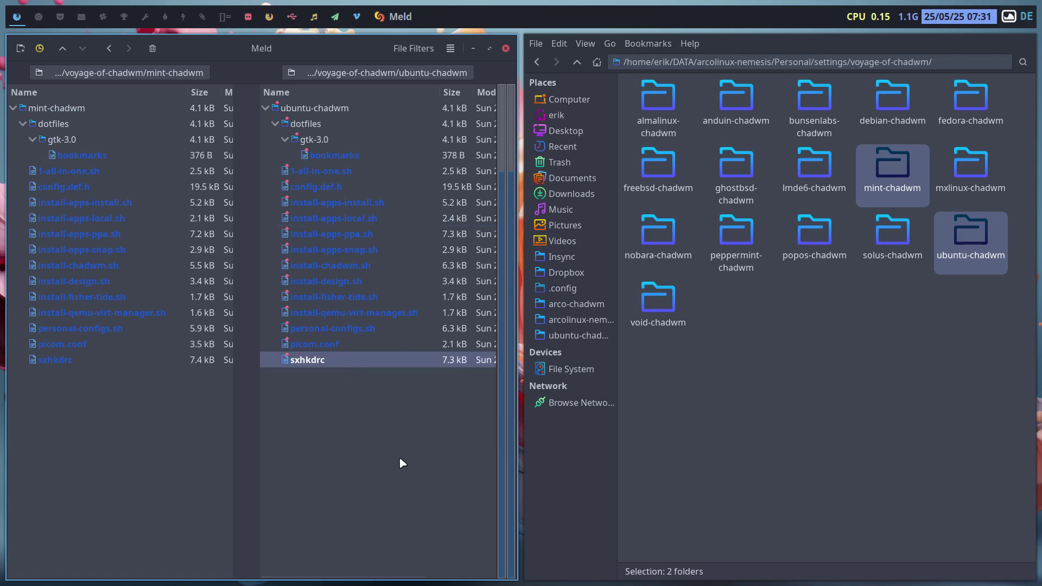
Step: Close Meld and Thunar, open a terminal and file manager, then bring up ArchLinux Logout
key(super+q)
key(super+q)
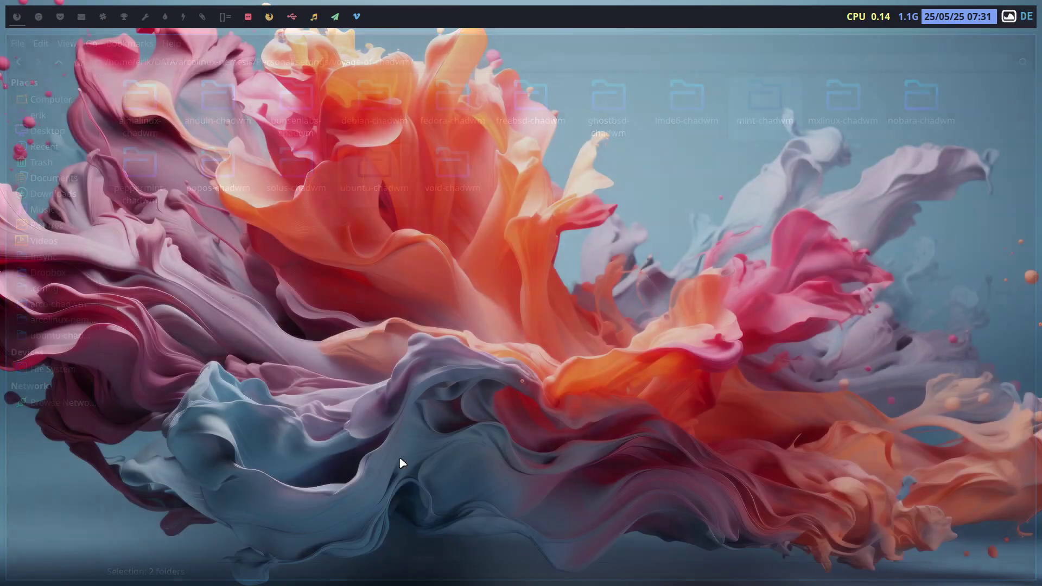
key(super+Return)
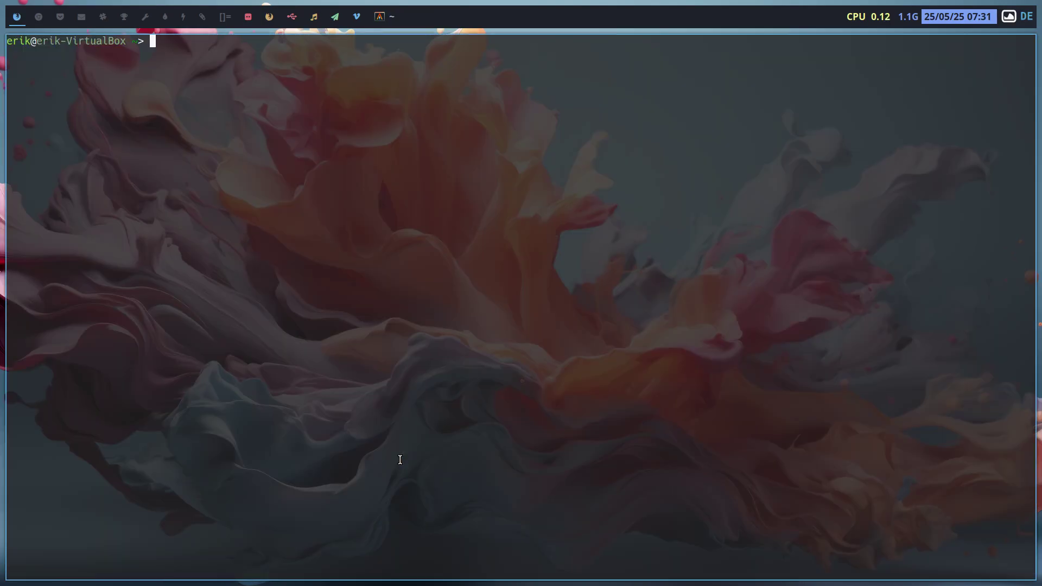
key(super+shift+Return)
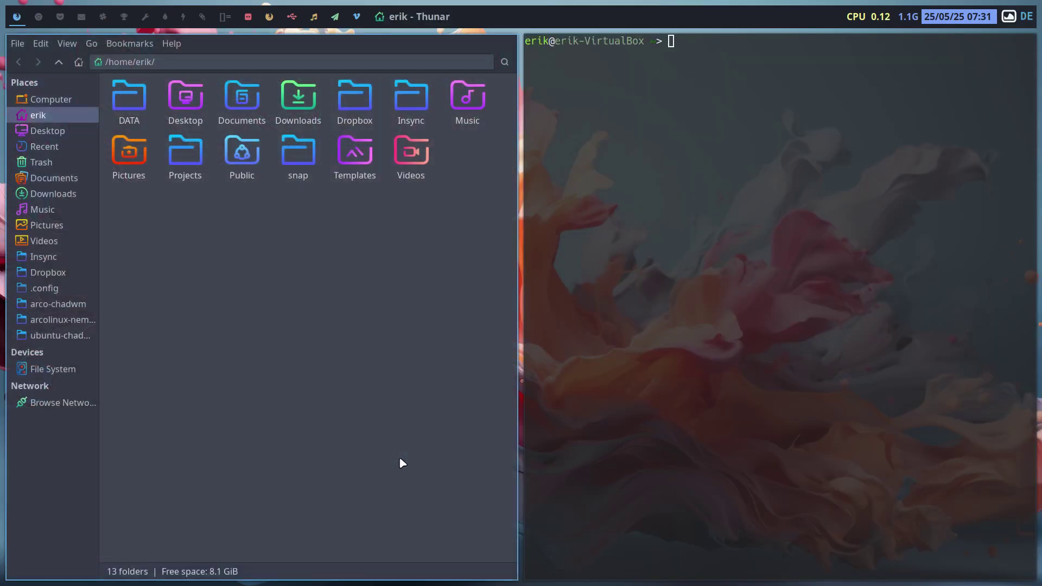
key(super+x)
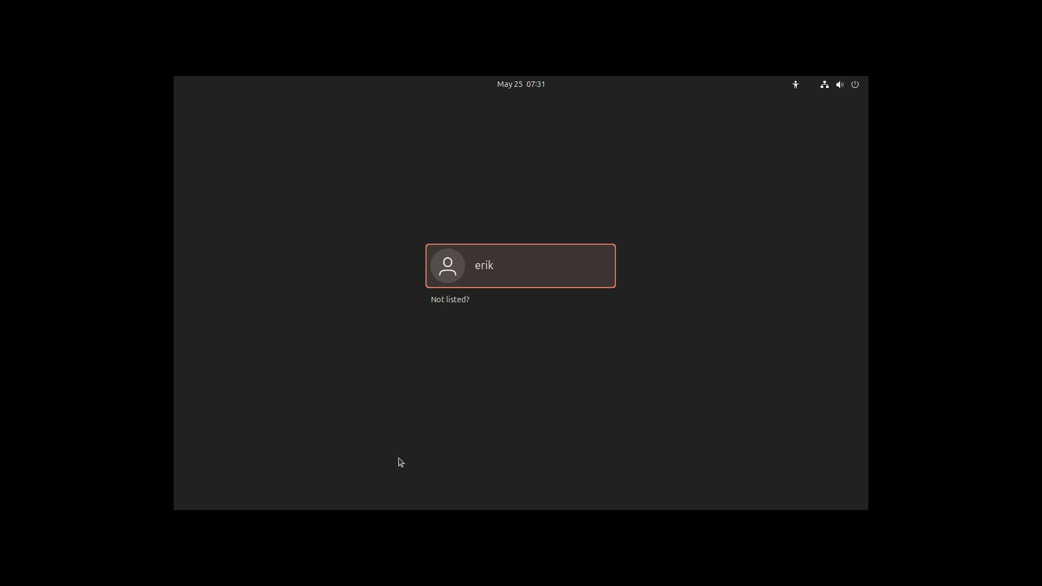
Step: Log back in at GDM with the account password after checking the Chadwm session choice
key(Return)
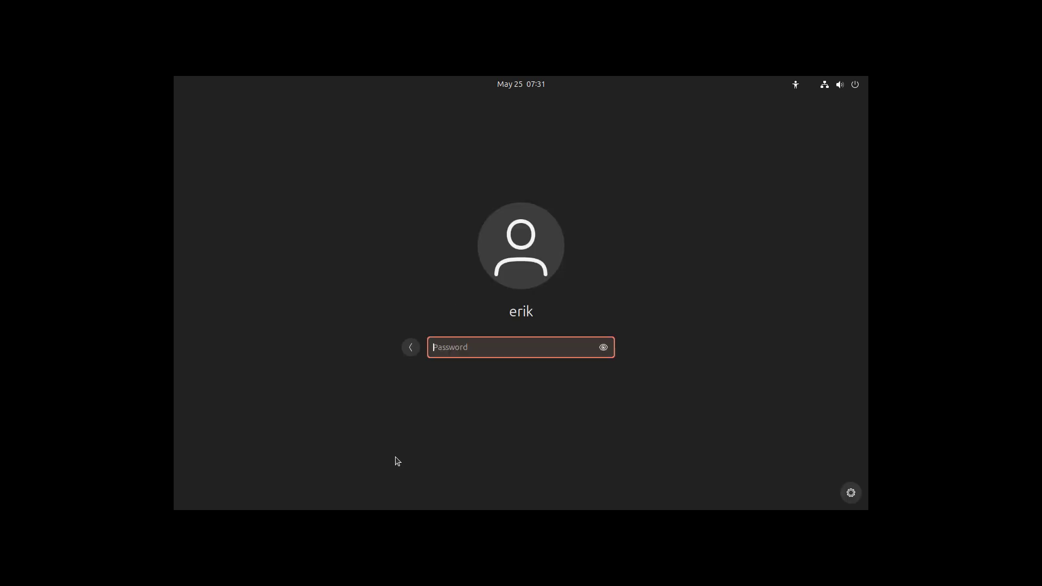
click(851, 493)
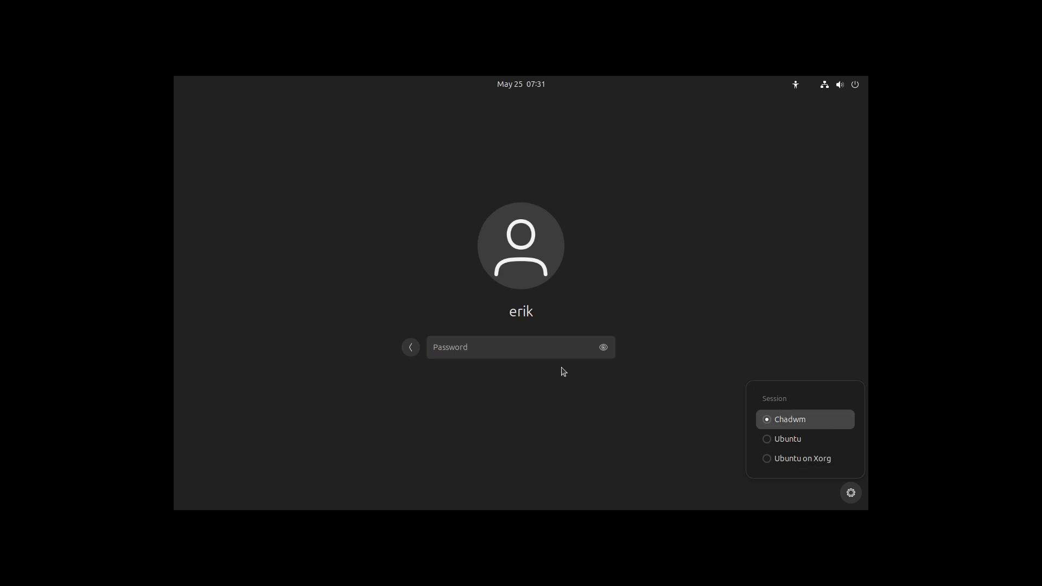
click(528, 347)
text(****)
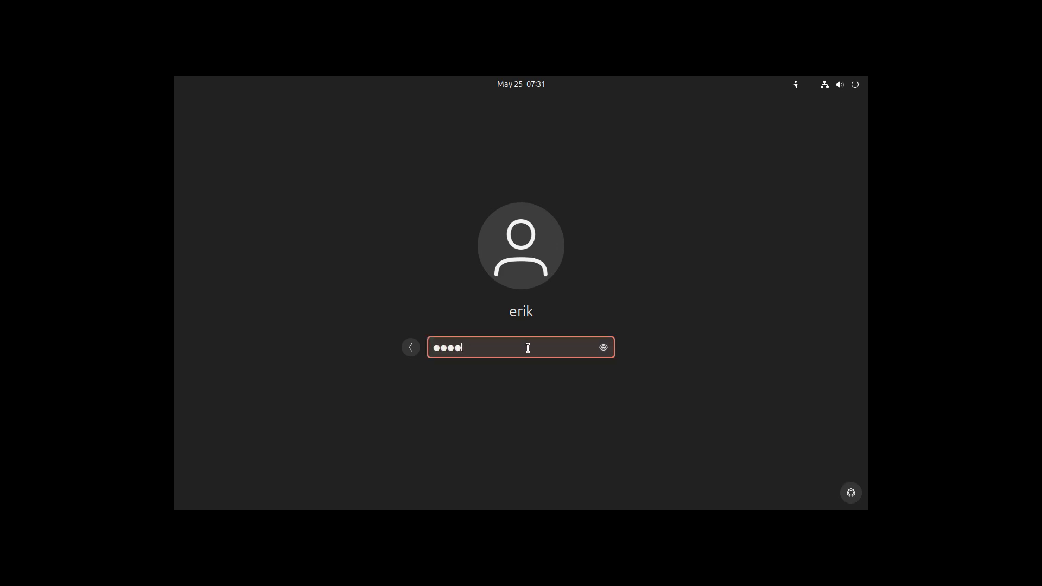
key(Return)
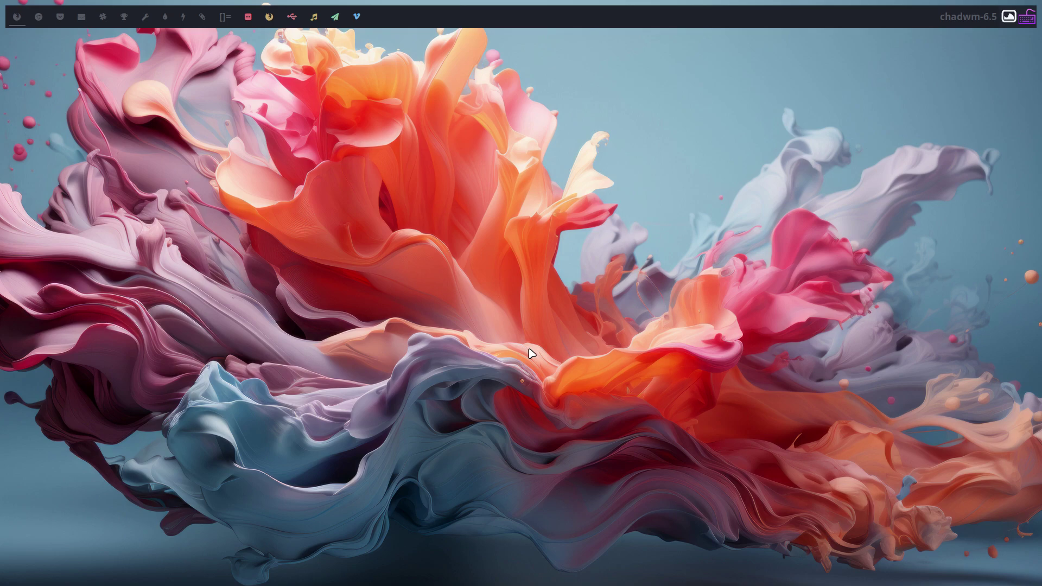
Step: Launch the Brave browser from the application launcher
key(super+d)
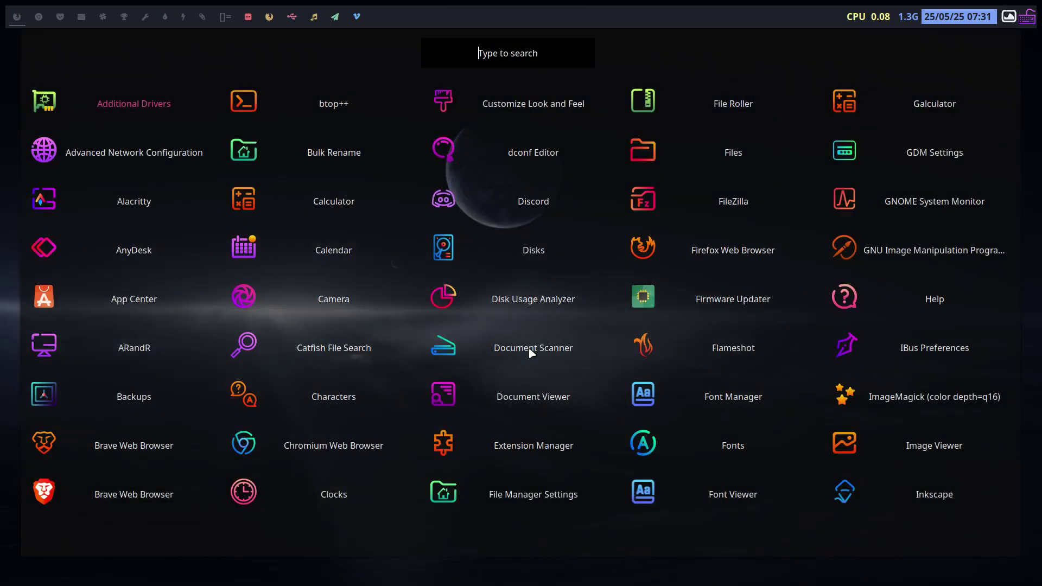
text(brave)
key(Return)
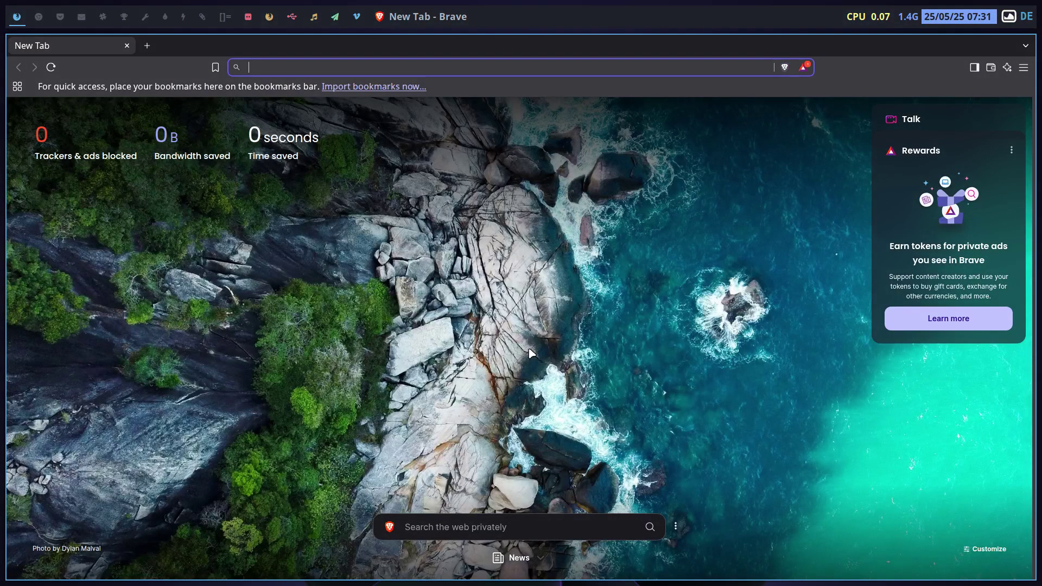
Step: Load the arcolinux-nemesis GitHub page and copy its HTTPS clone URL from the Code menu
text(github.com/)
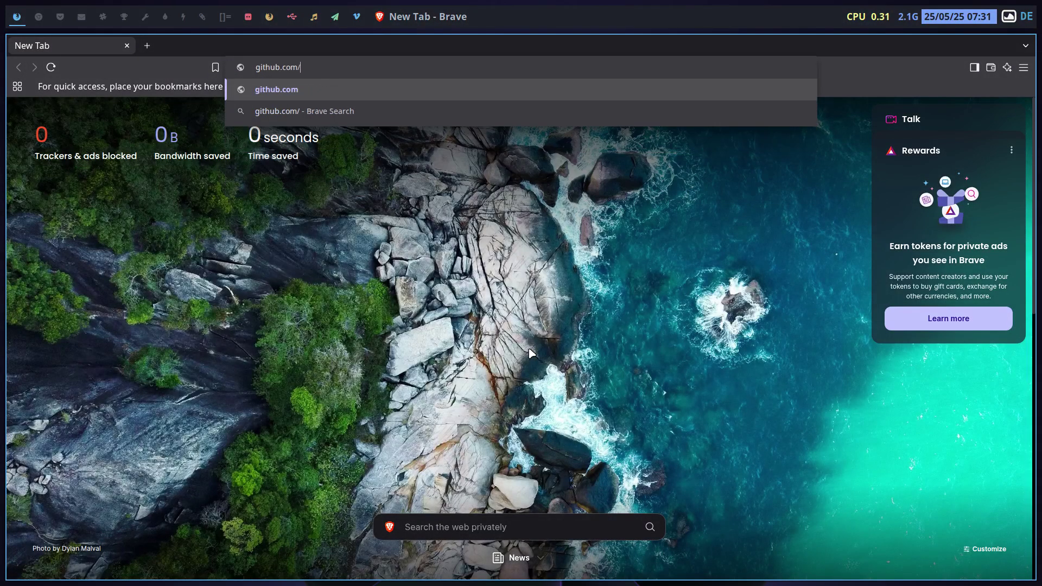
text(erikdubo)
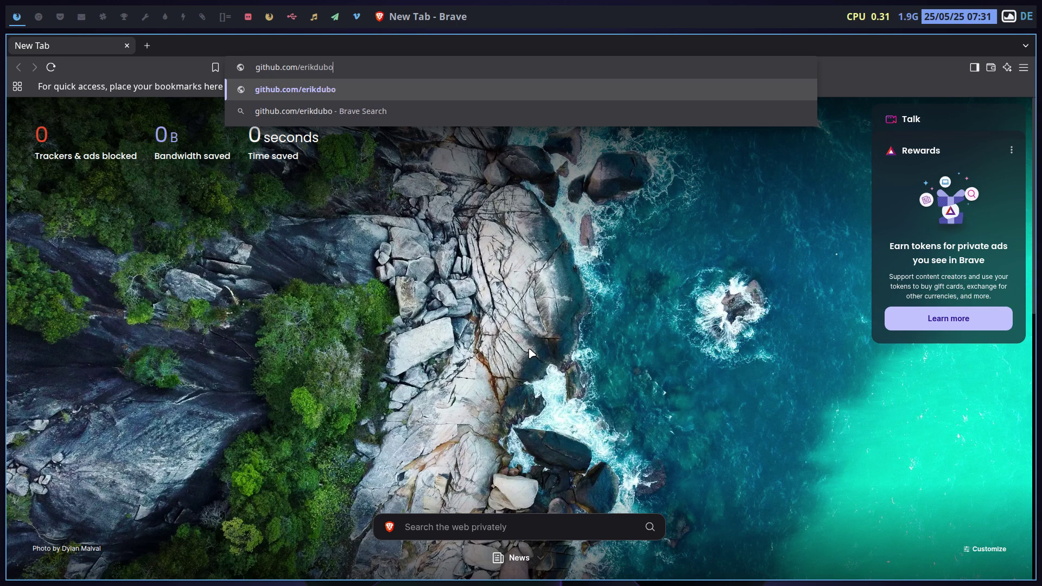
text(is/arcolinu)
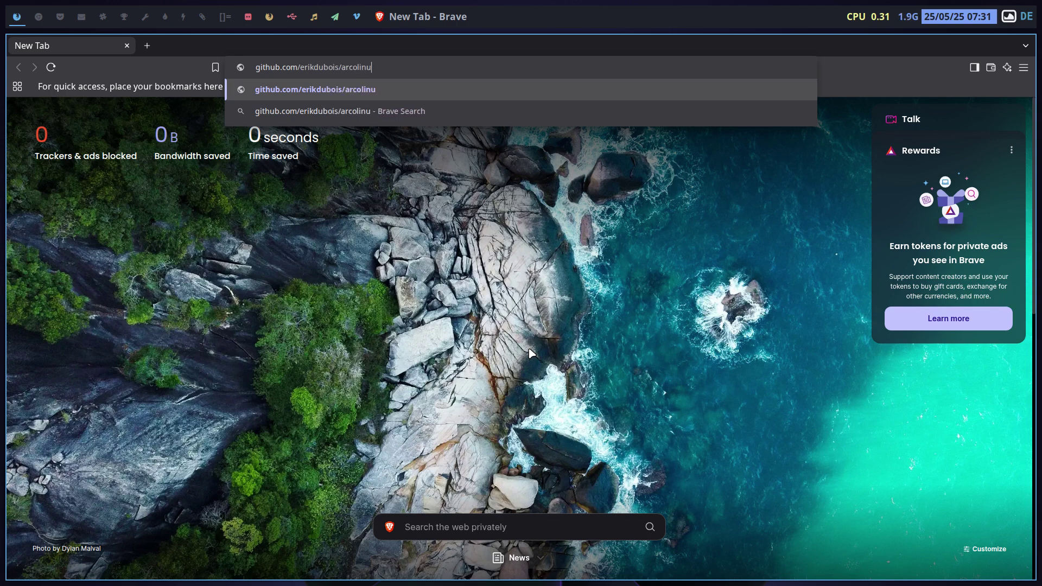
text(x-nemesis)
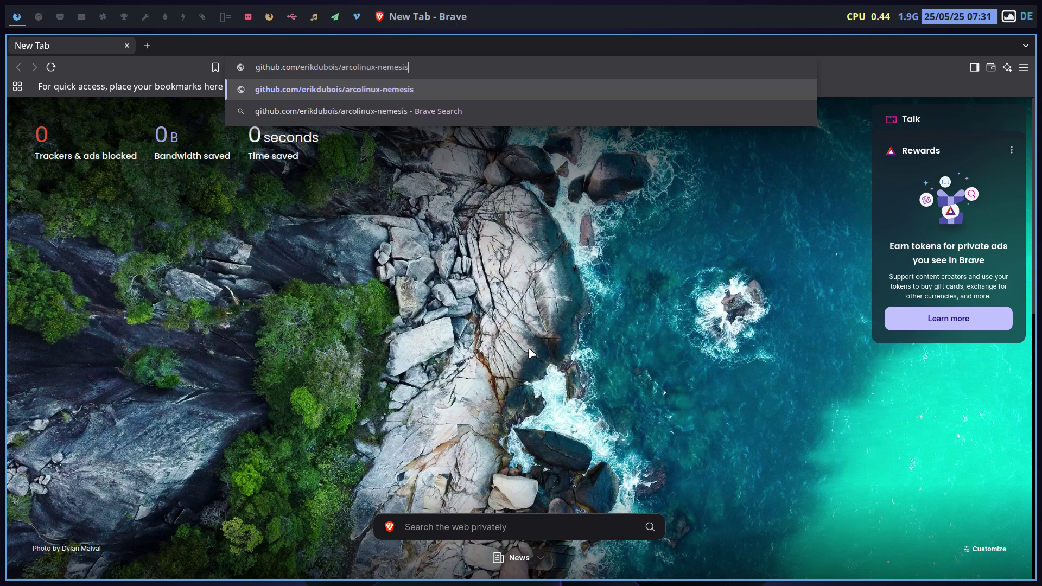
key(Return)
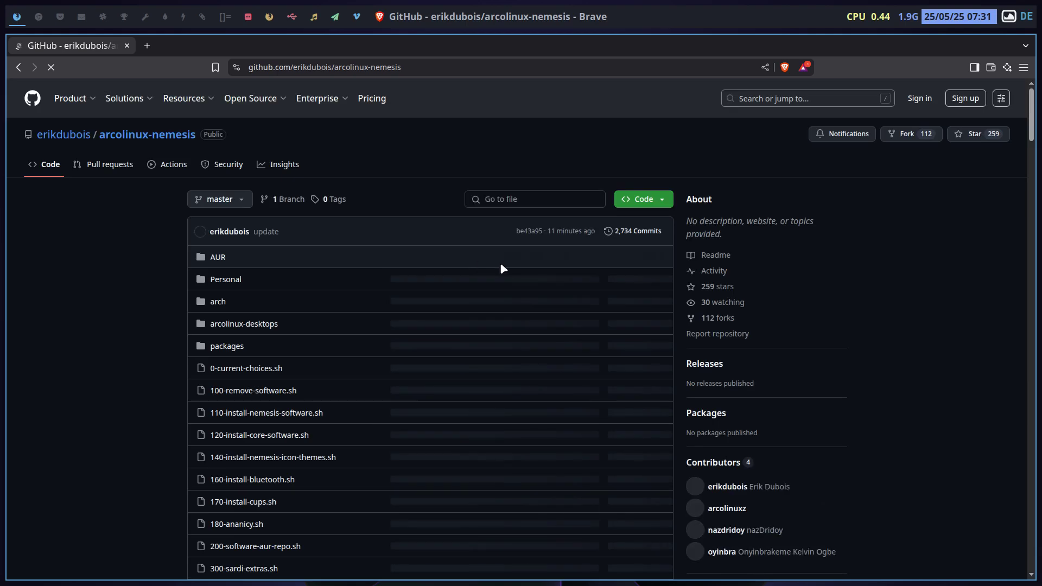
click(654, 205)
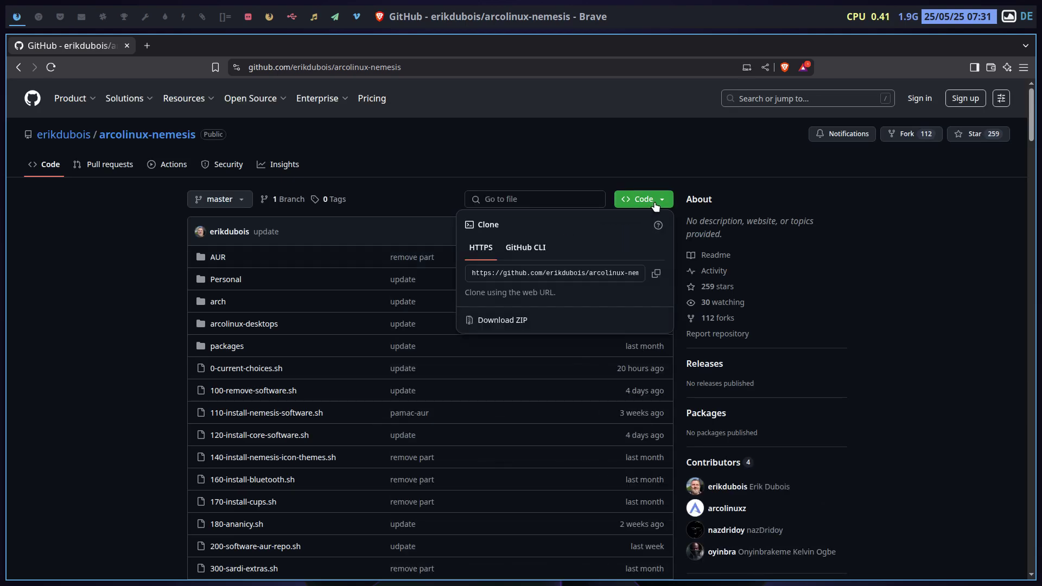
click(655, 276)
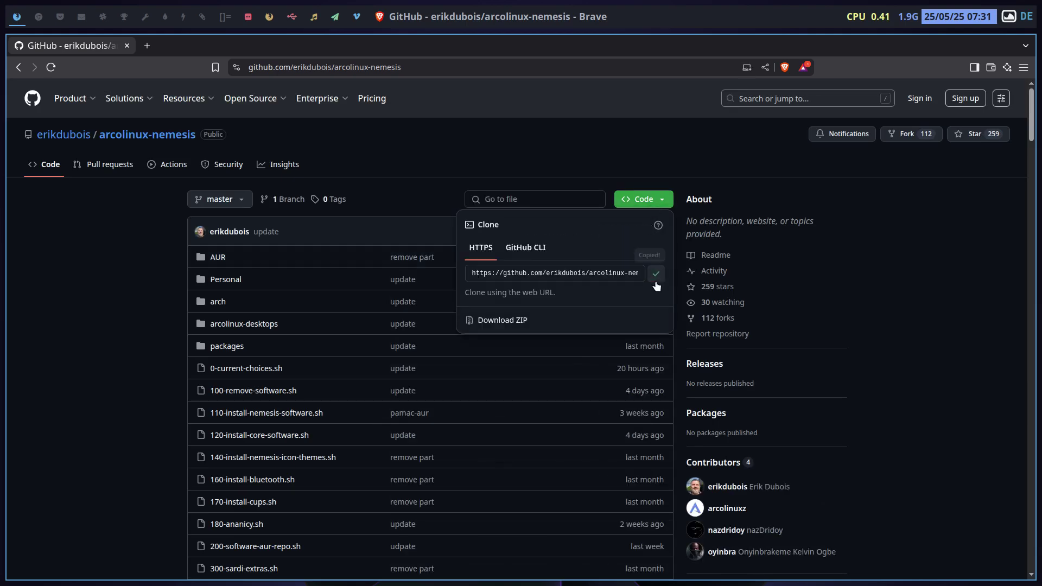
Step: On workspace 2, open a terminal in the Desktop folder from Thunar
click(35, 15)
key(super+shift+Return)
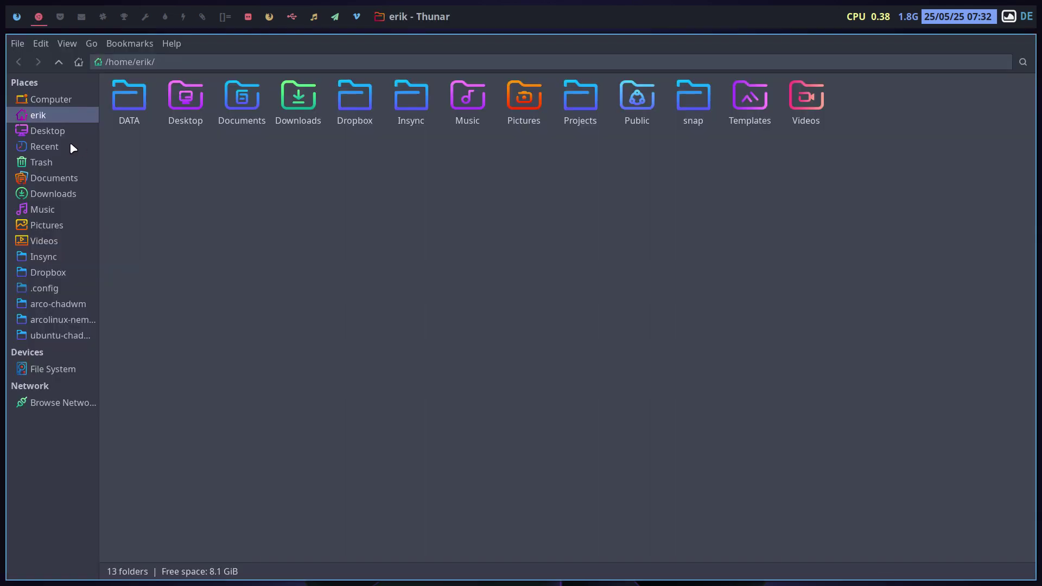
click(63, 132)
right_click(312, 203)
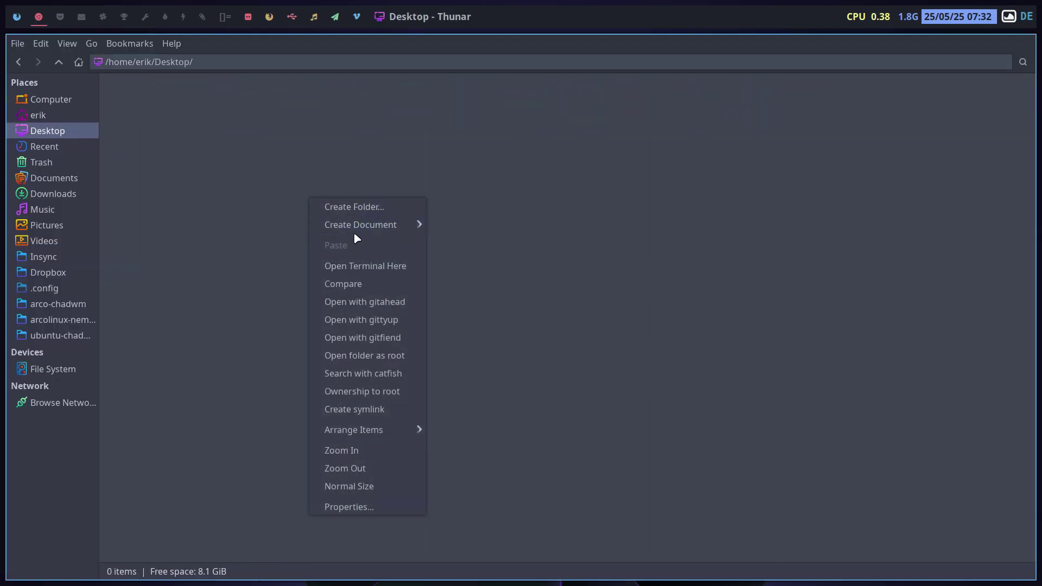
click(400, 268)
Step: Run git clone with the suggested arcolinux-nemesis repository URL
text(git clone)
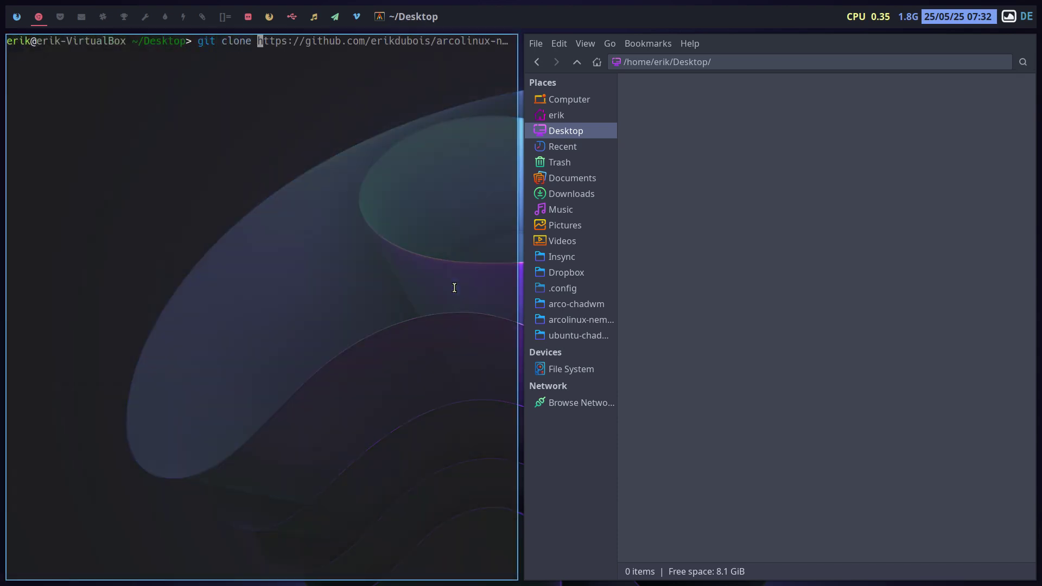
key(Right)
key(Return)
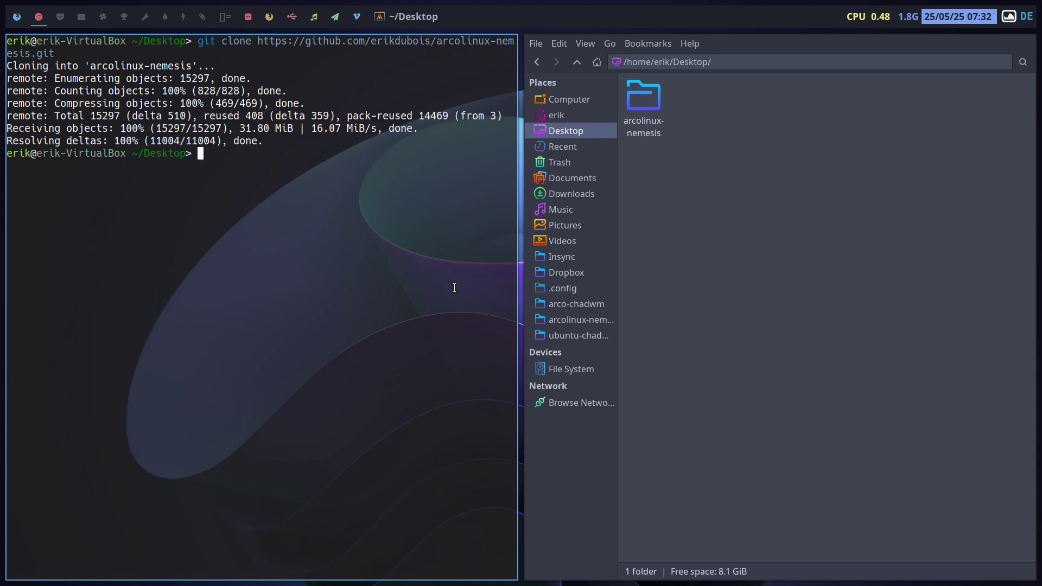
Step: Open 0-current-choices.sh from the cloned arcolinux-nemesis folder, then close Writer and the terminal
double_click(644, 101)
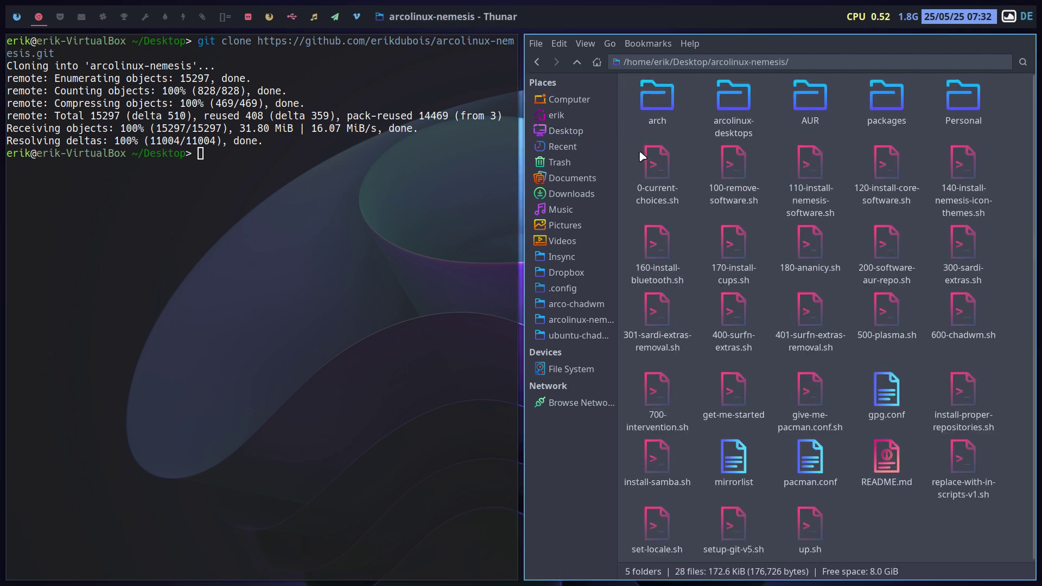
drag(642, 157, 963, 519)
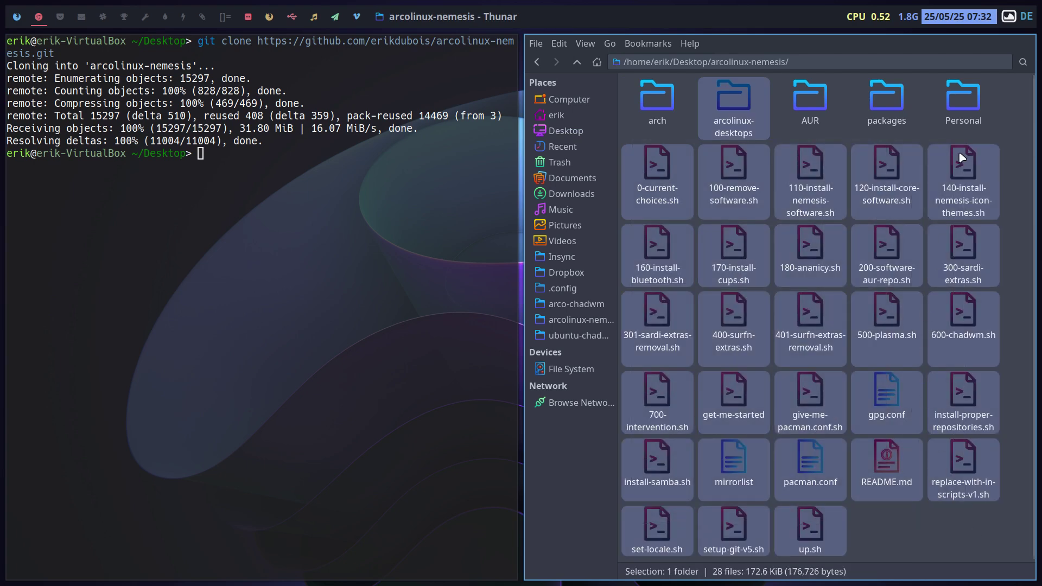
click(935, 118)
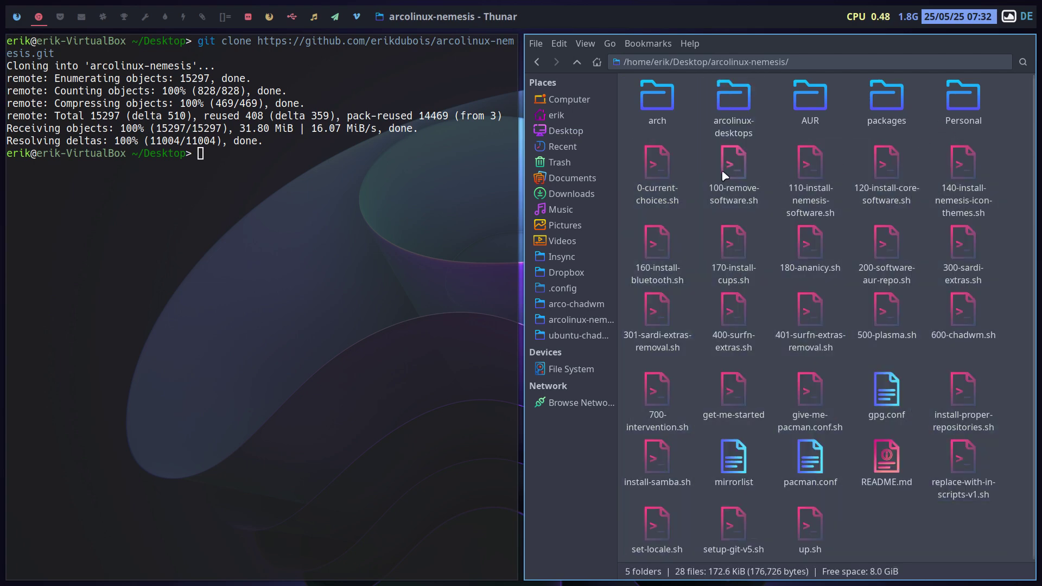
double_click(655, 161)
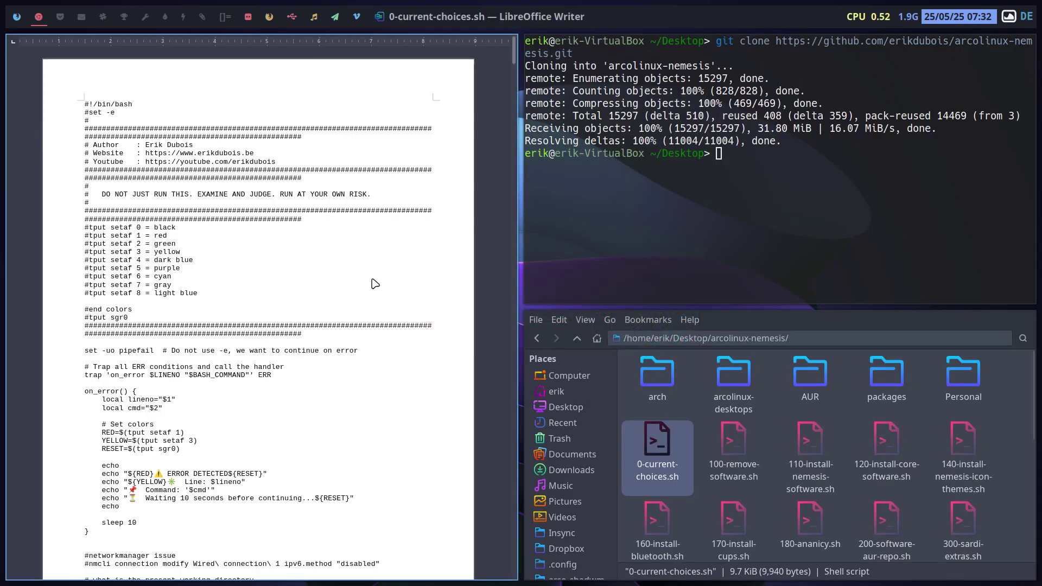
key(super+q)
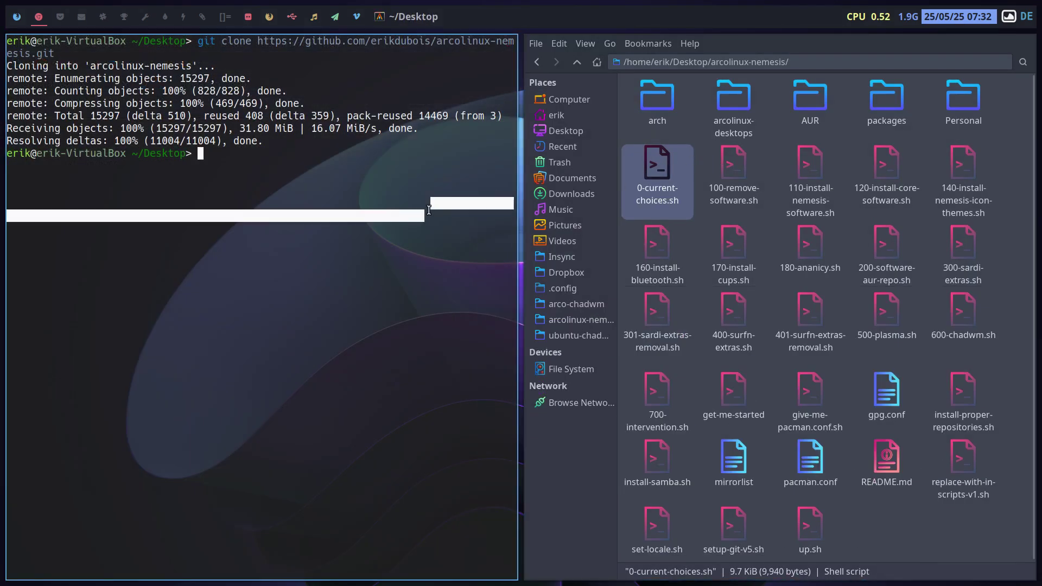
key(super+q)
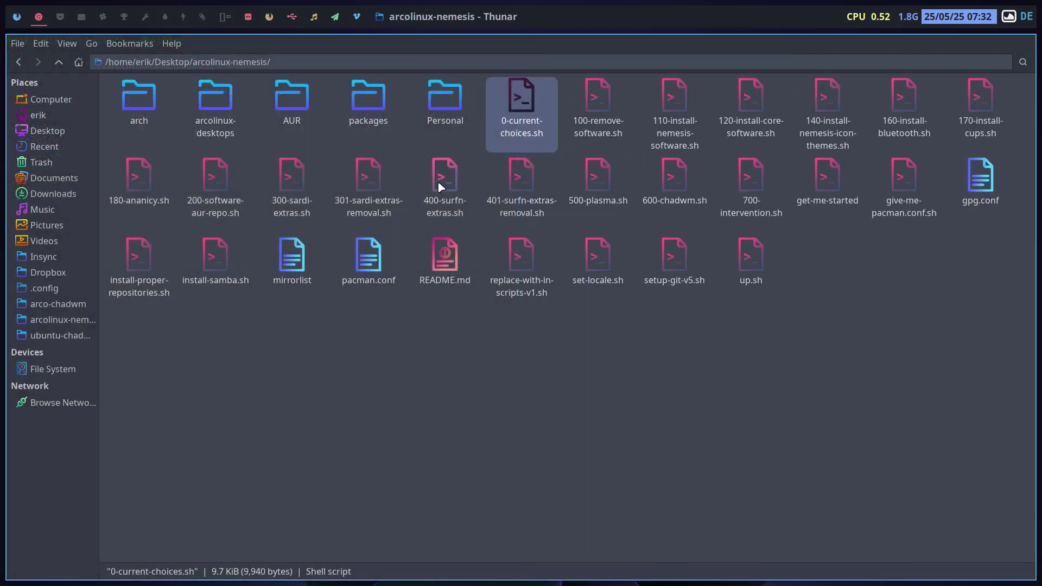
Step: Choose Sublime Text as the application for 0-current-choices.sh in the Open With dialog
right_click(522, 97)
mouse_move(586, 126)
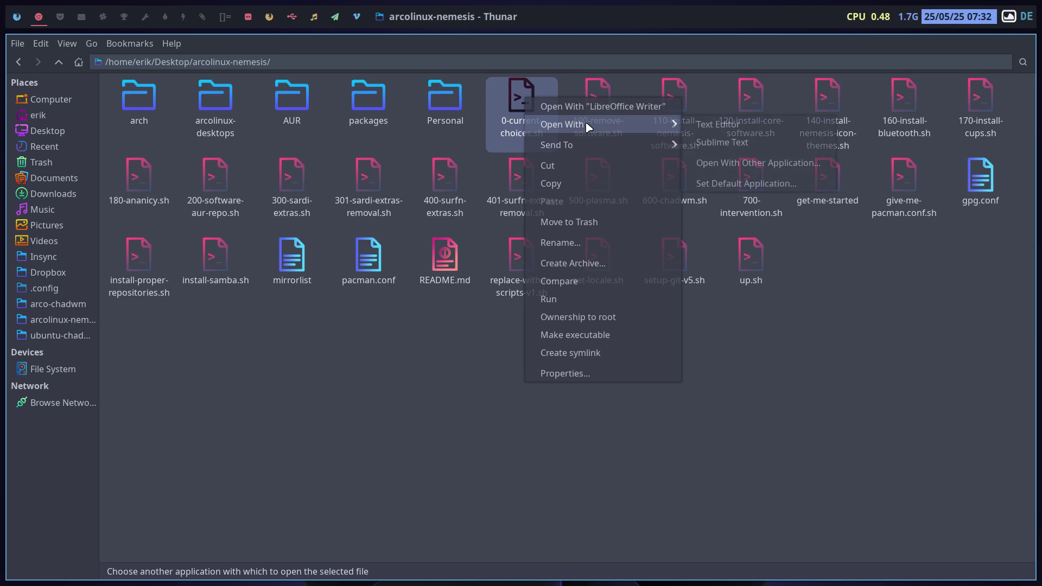
click(748, 183)
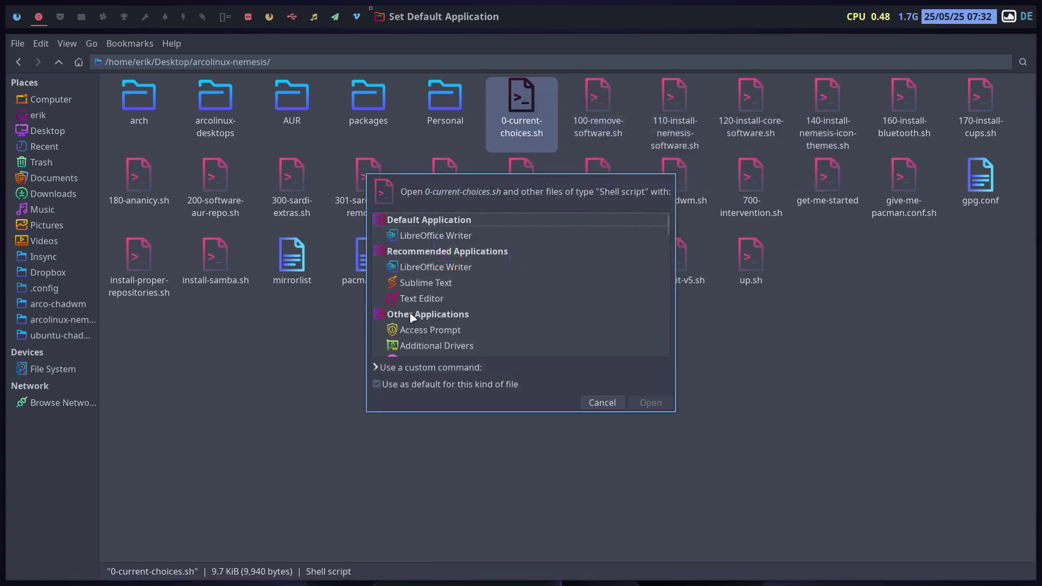
click(436, 289)
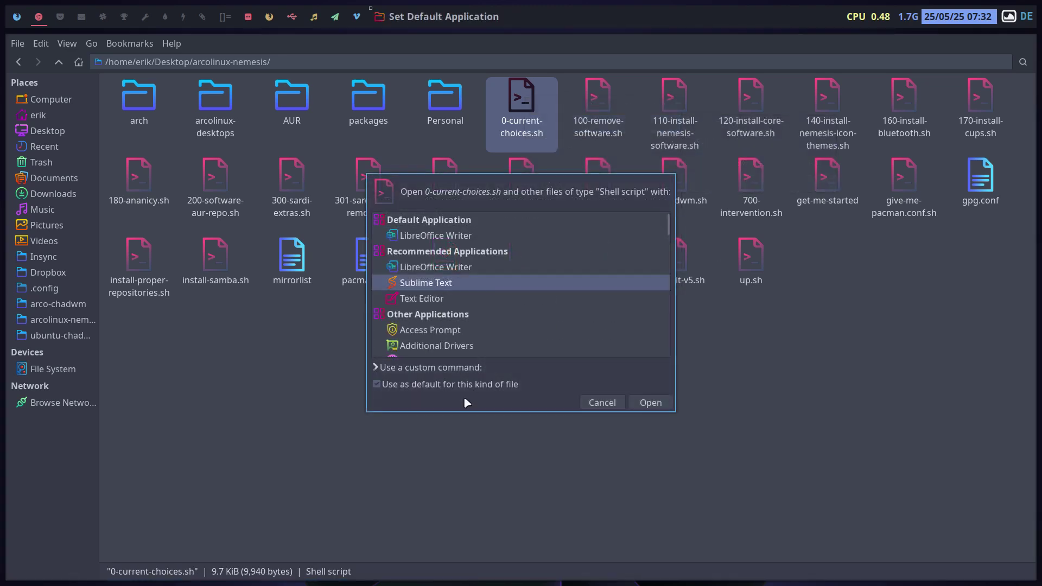
Step: Open the script in Sublime Text, enlarge the font, and scroll to the distro checks
click(649, 403)
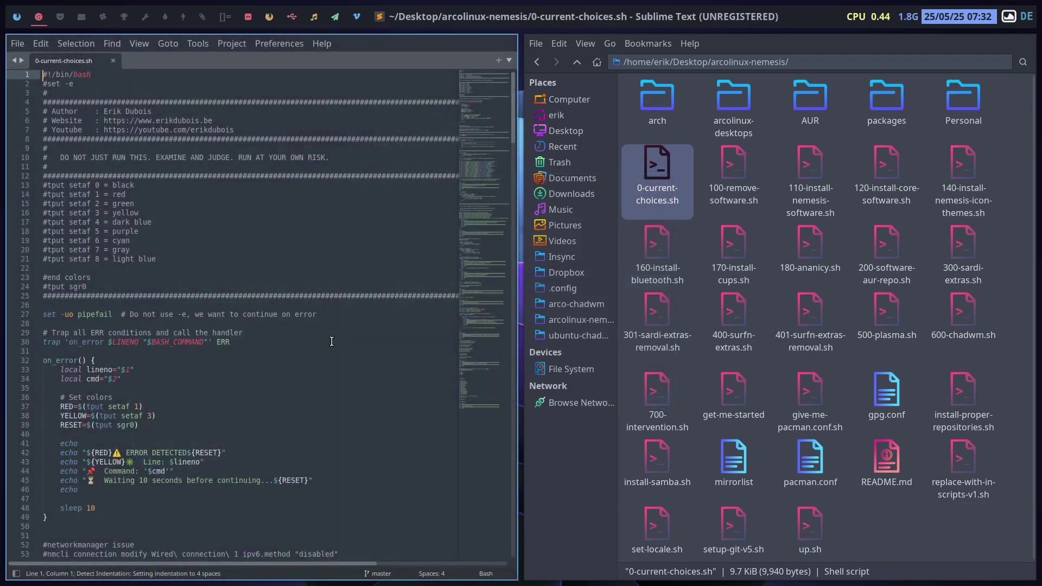
key(ctrl+equal)
key(ctrl+equal)
key(ctrl+equal)
key(ctrl+equal)
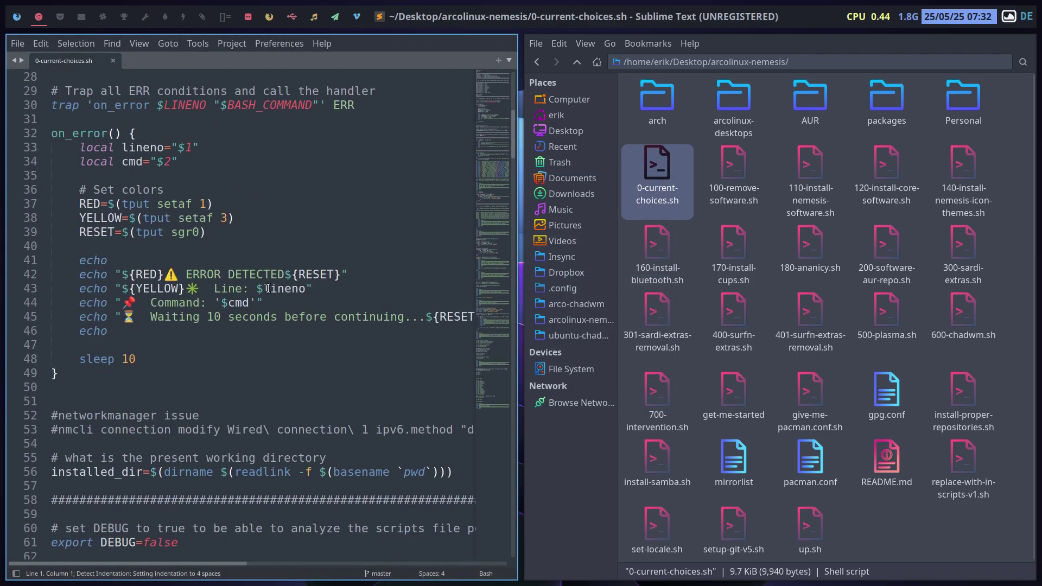
scroll(255, 380, down, 6)
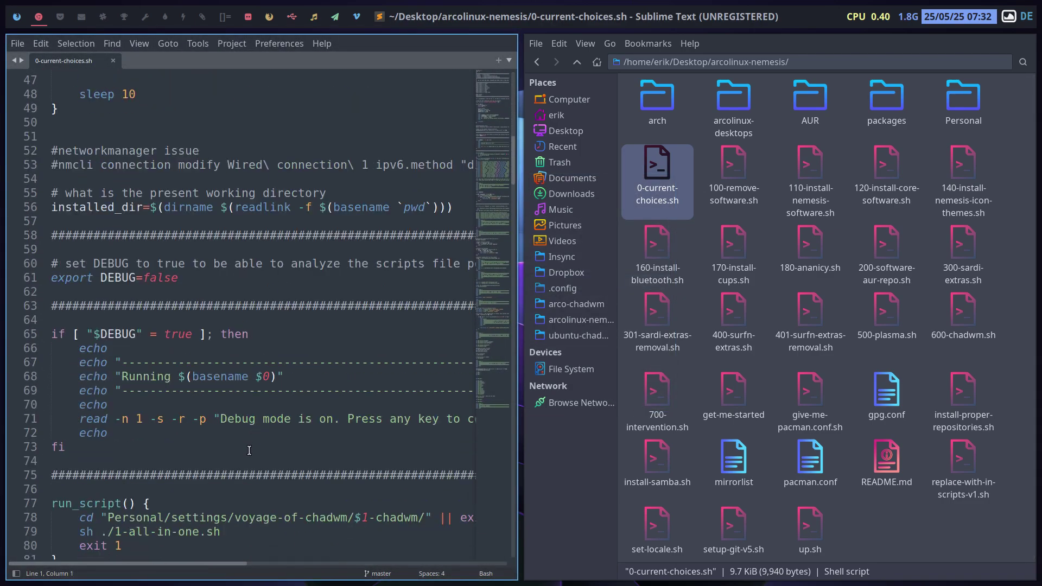
scroll(249, 451, down, 8)
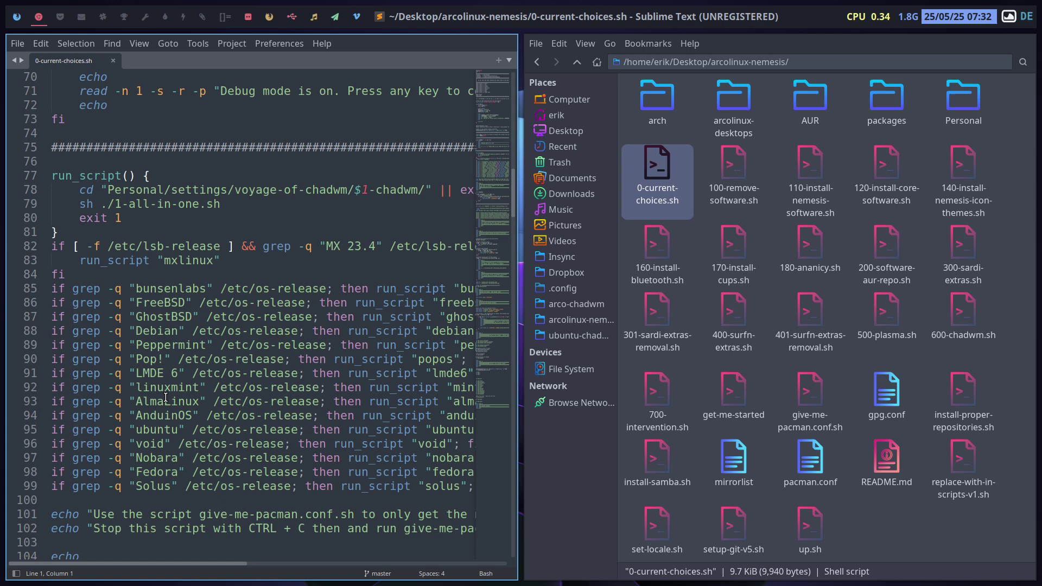
scroll(166, 398, down, 2)
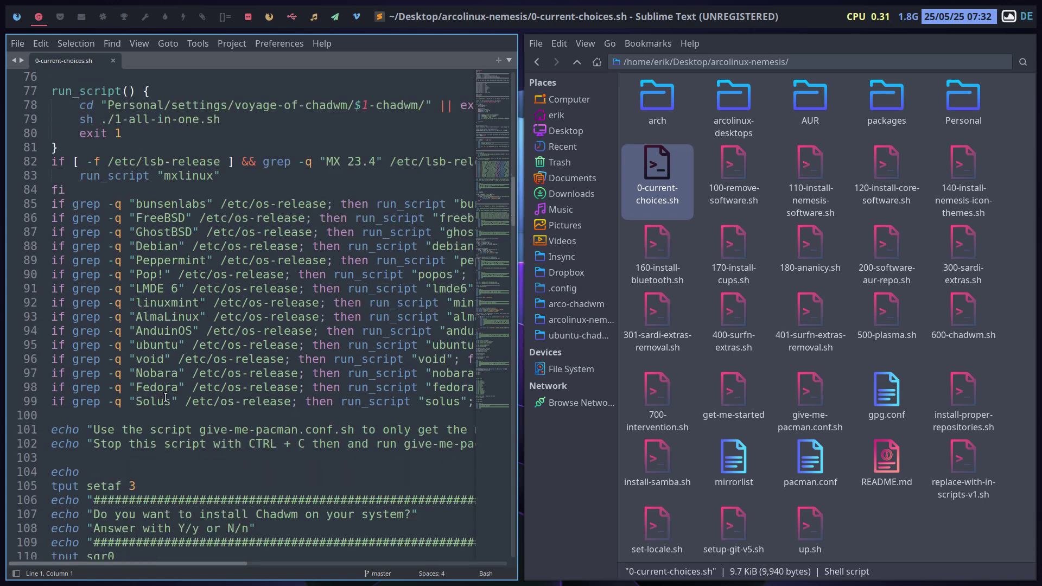